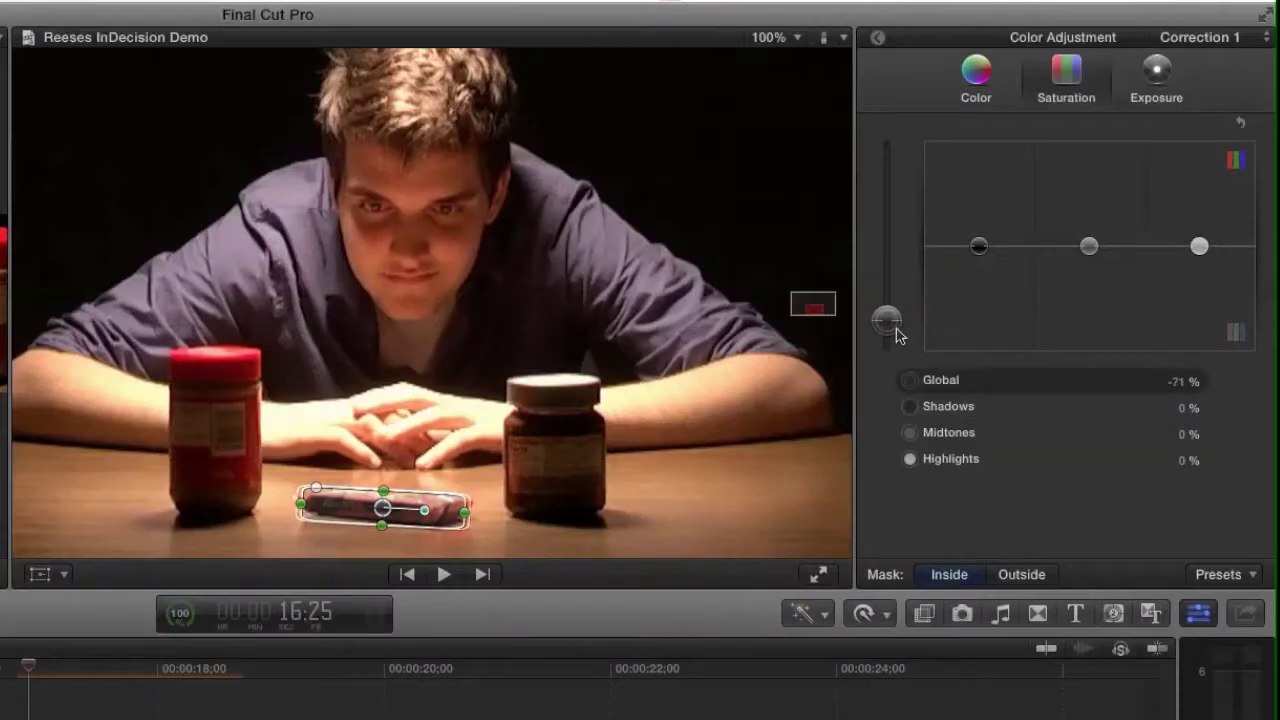
- Try a global saturation of -100% inside the candy bar's shape mask and return it to about neutral
drag(900, 331, 899, 376)
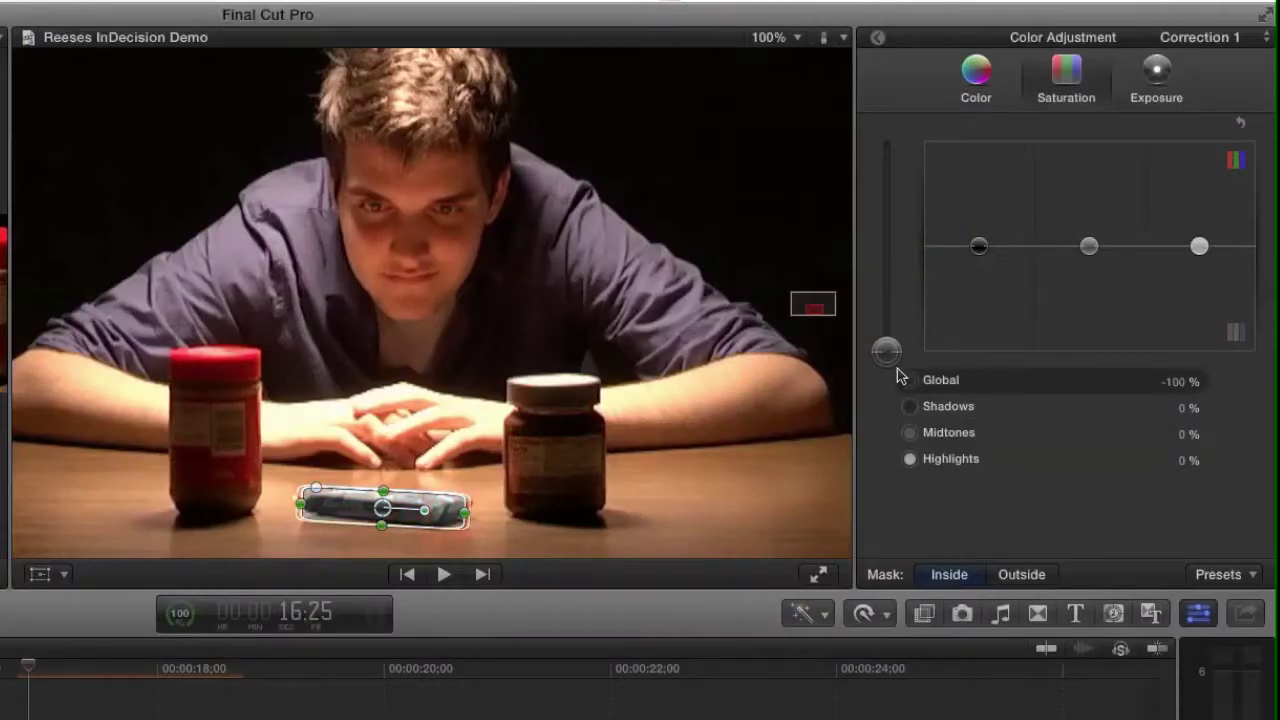
drag(895, 354, 903, 252)
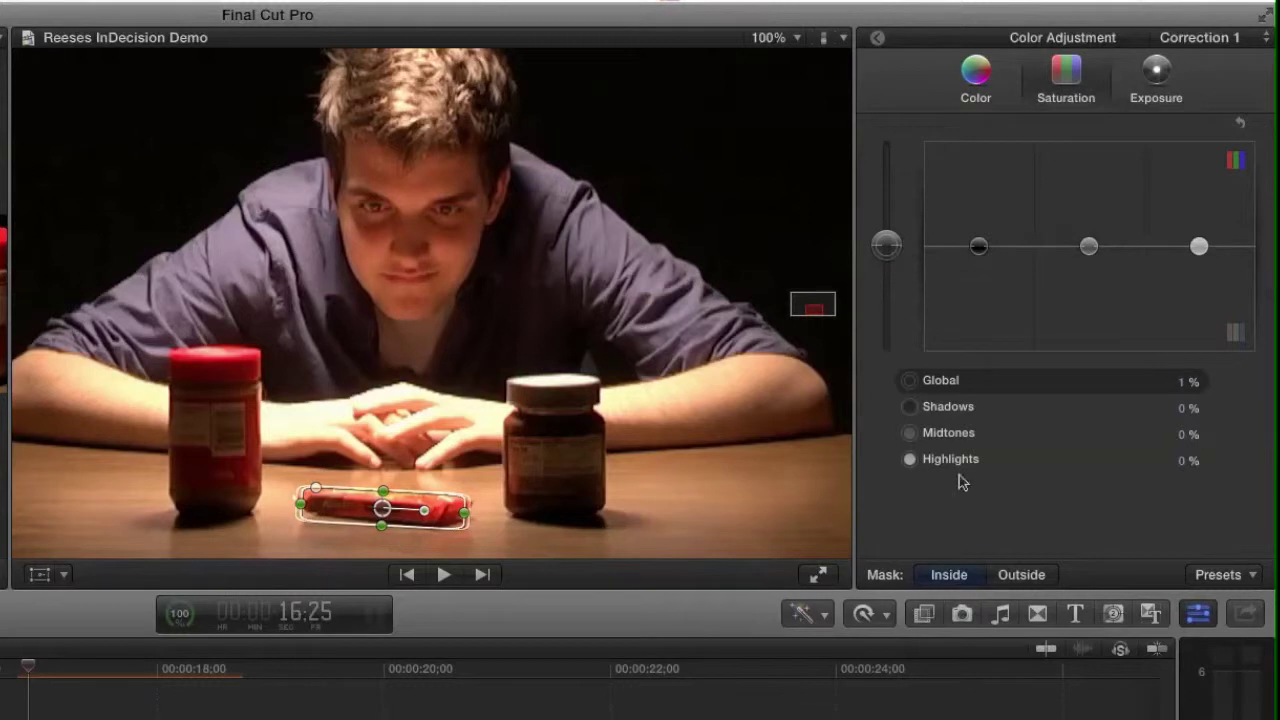
- Lower the global saturation outside the candy bar's mask as far as it goes
click(1017, 575)
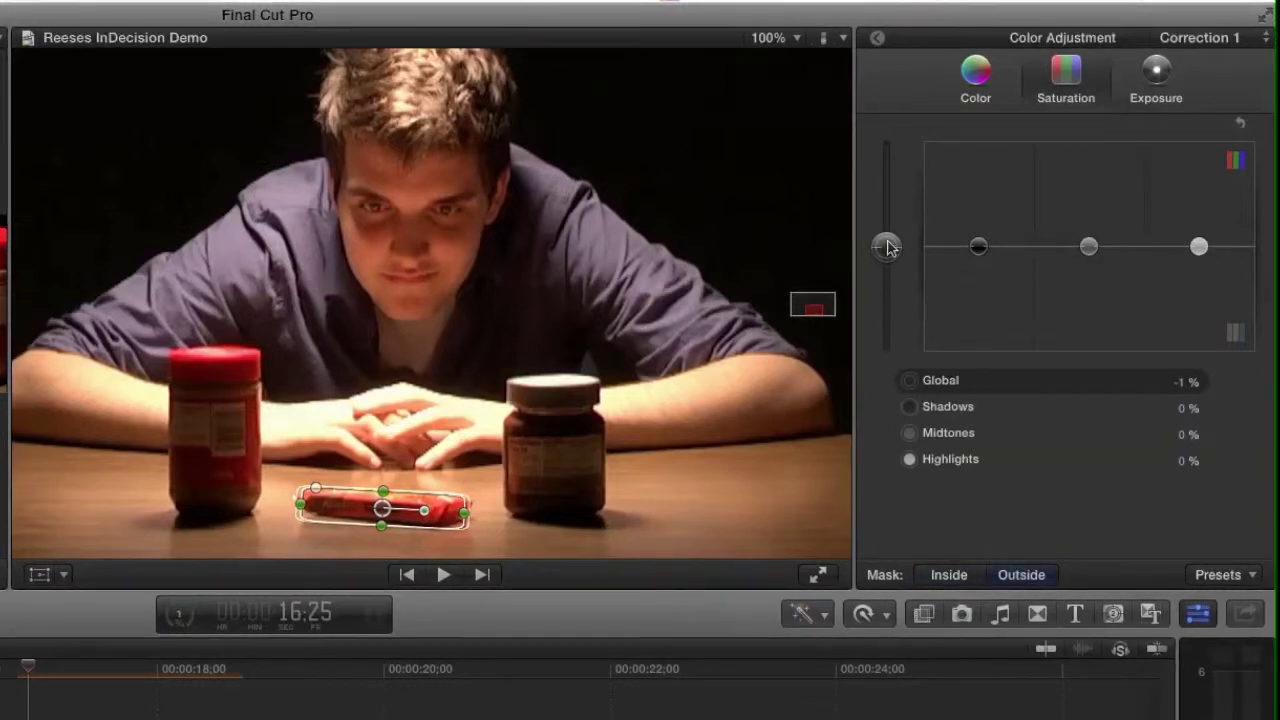
drag(886, 247, 897, 372)
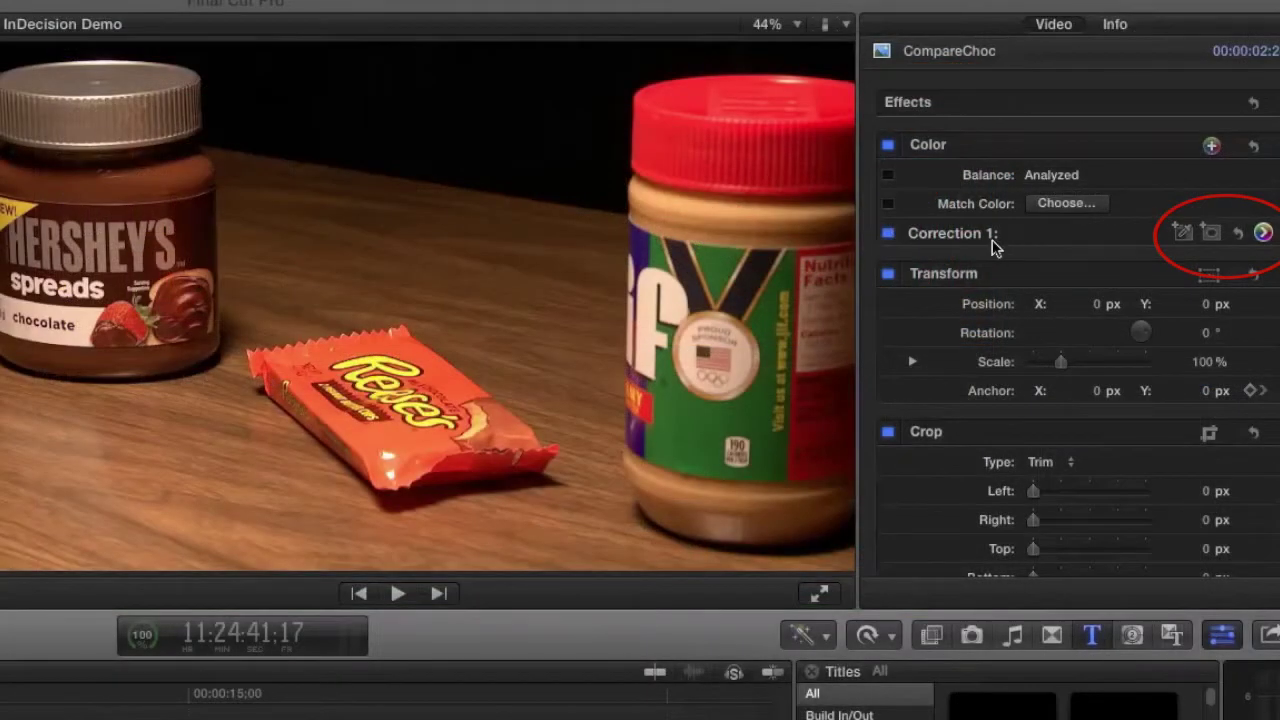
- Add a shape mask to Correction 1 of the CompareChoc clip, square it into a rounded rectangle and tighten its feather
click(1211, 234)
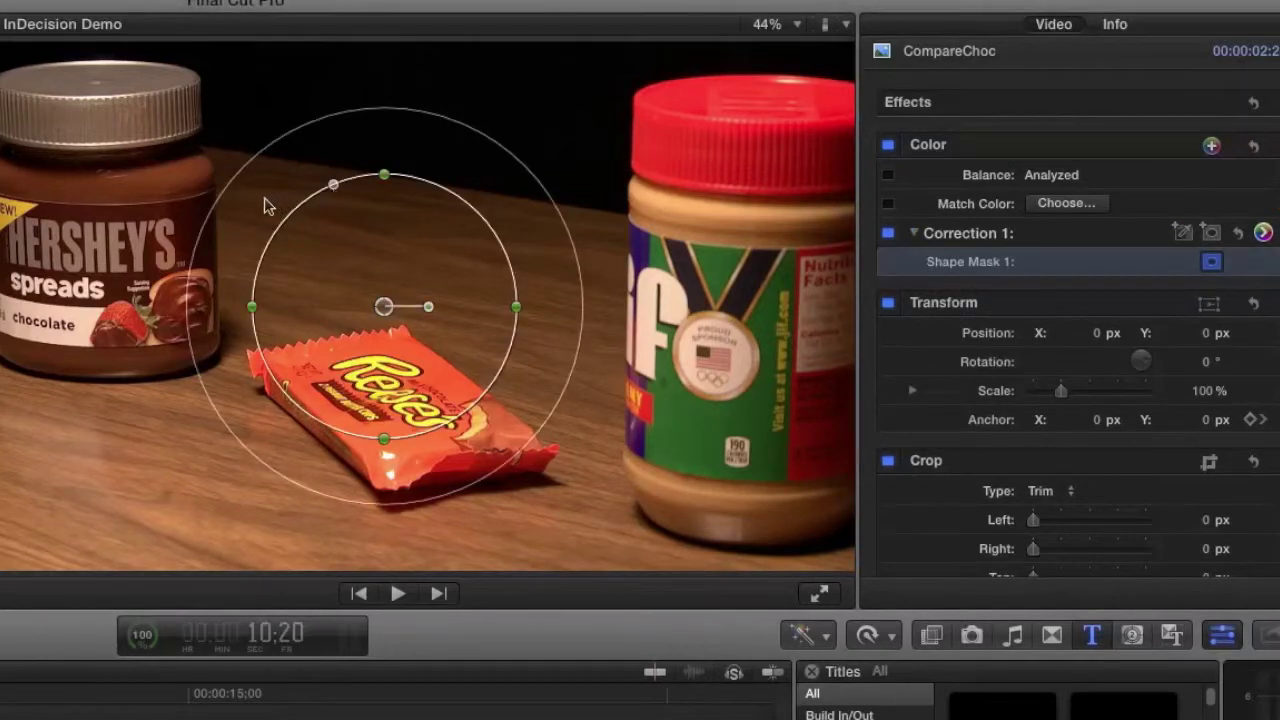
drag(335, 187, 181, 198)
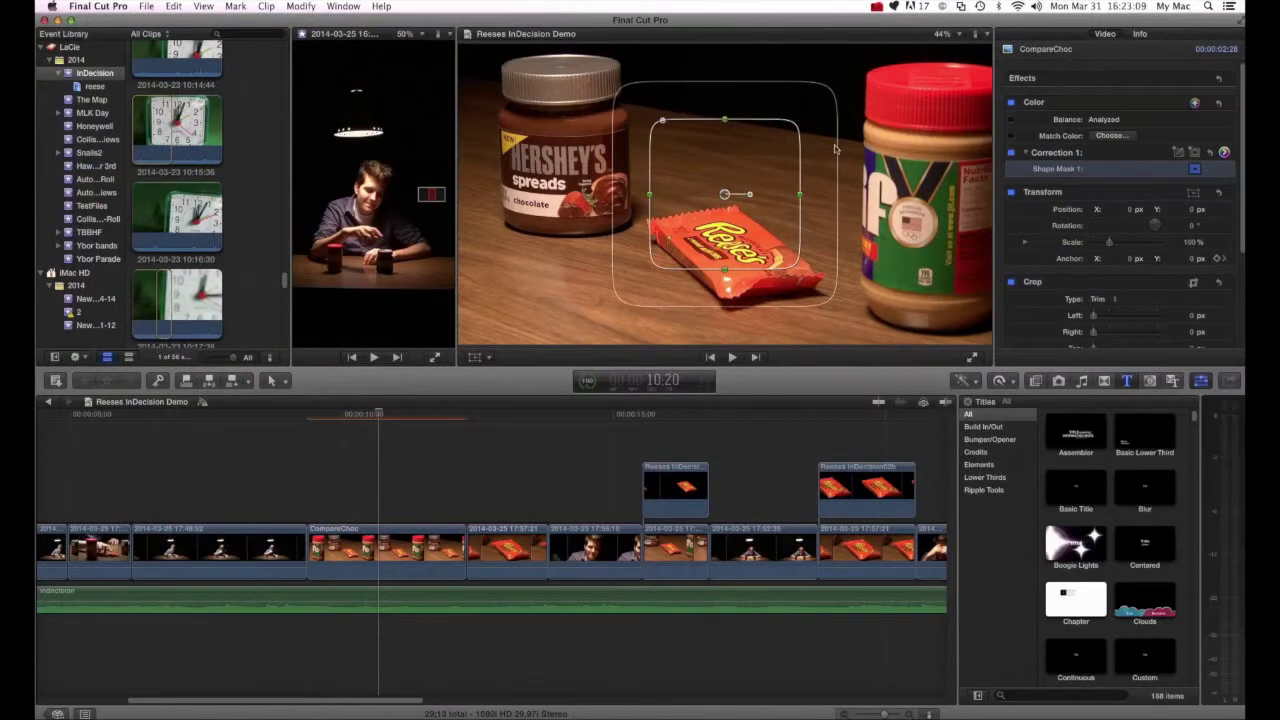
drag(839, 153, 809, 164)
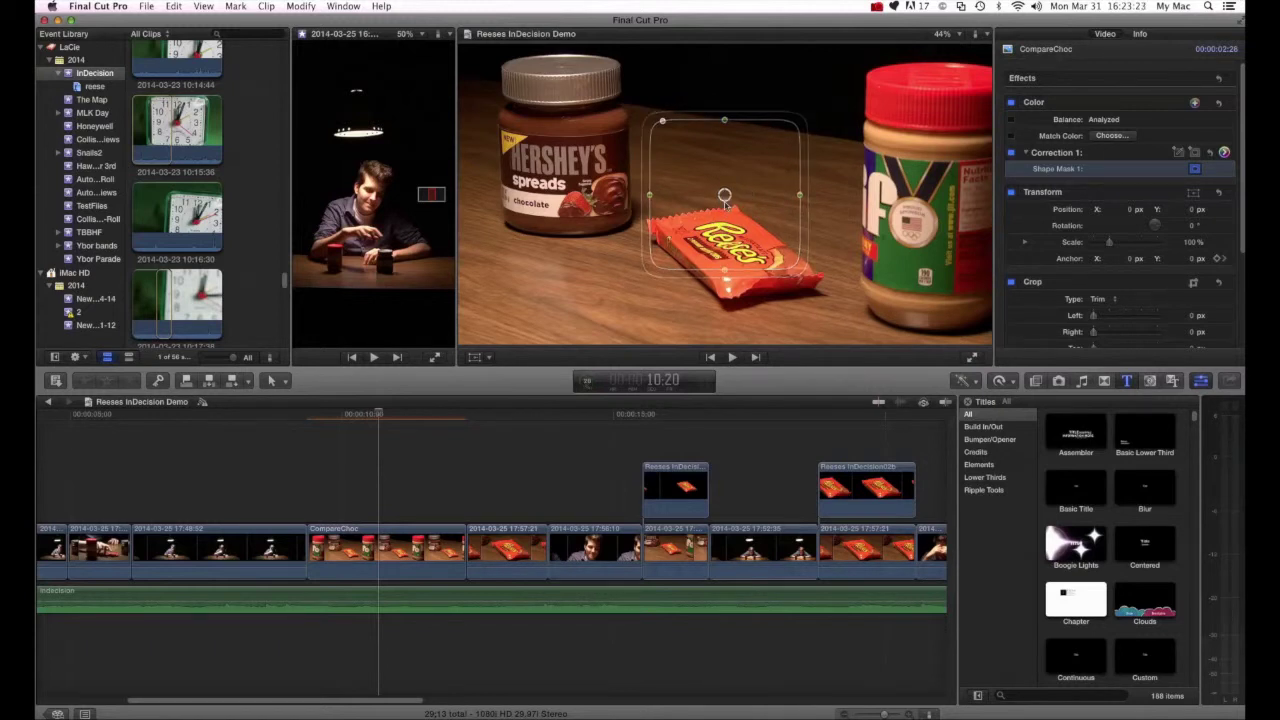
- Move, shrink and rotate Shape Mask 1 so it fits the middle of the Reese's wrapper
drag(725, 196, 746, 239)
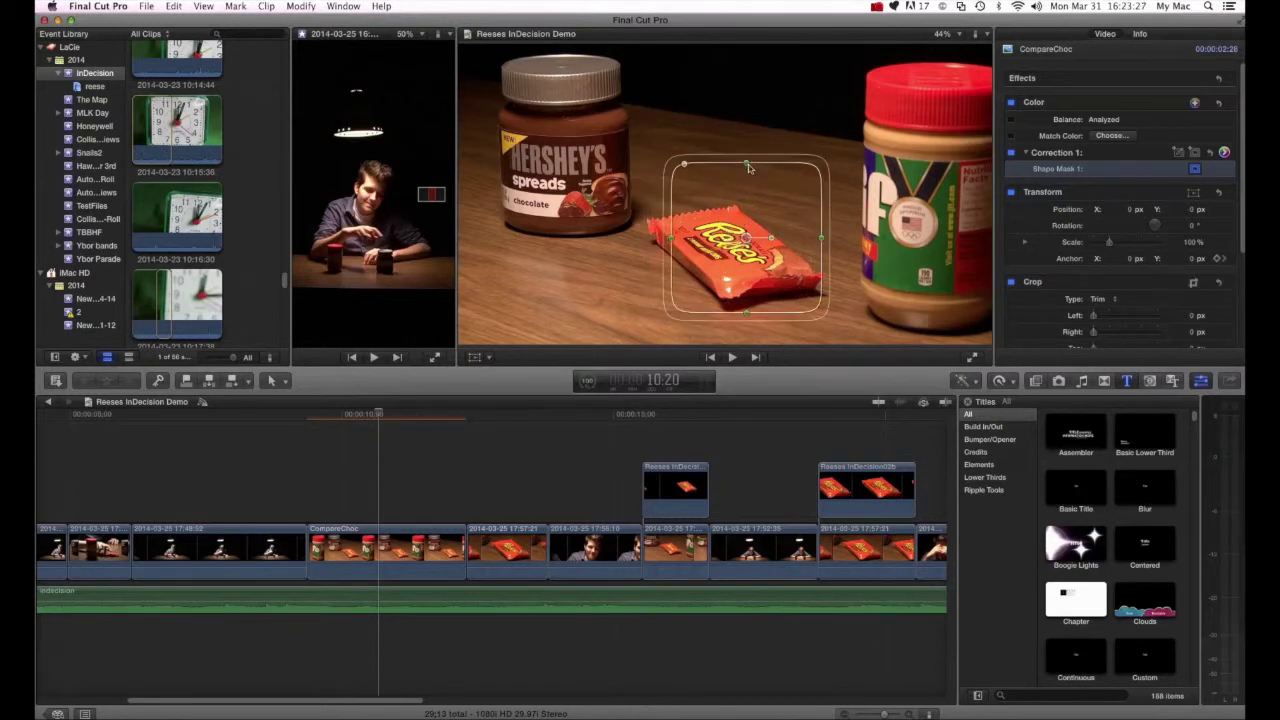
drag(747, 164, 746, 206)
drag(820, 242, 734, 264)
drag(756, 207, 723, 196)
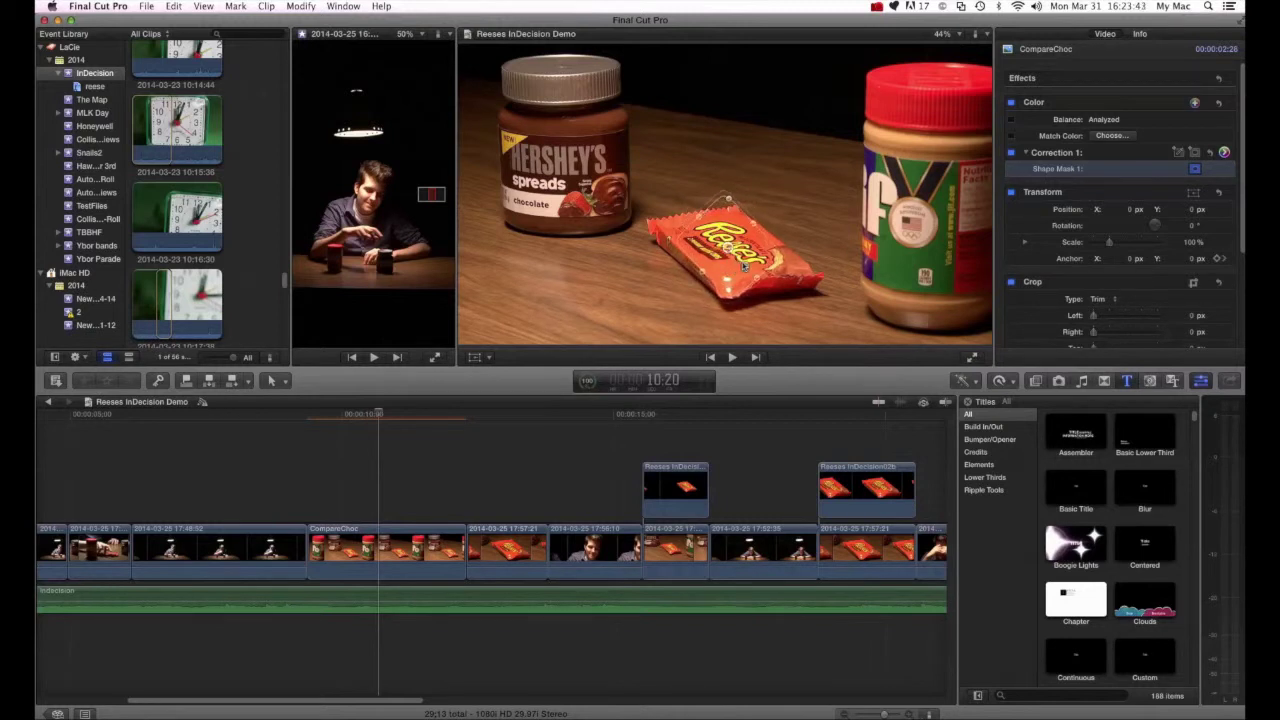
drag(742, 263, 740, 255)
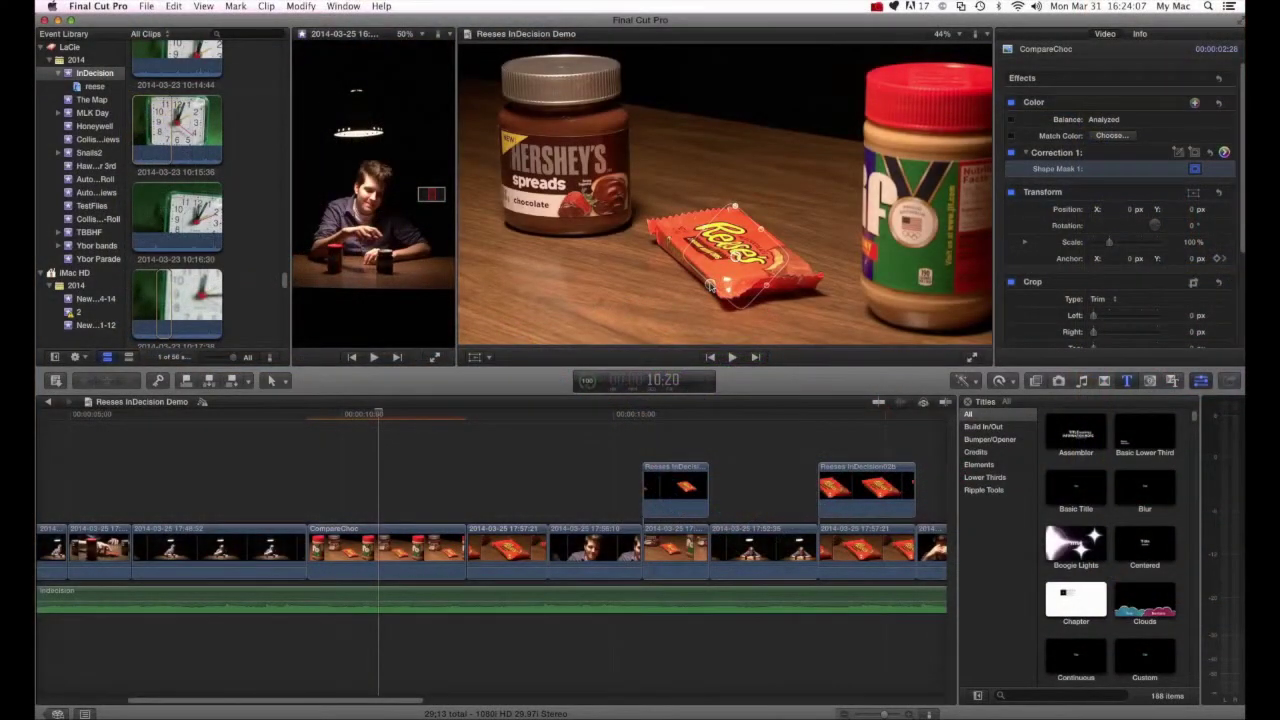
drag(736, 258, 732, 259)
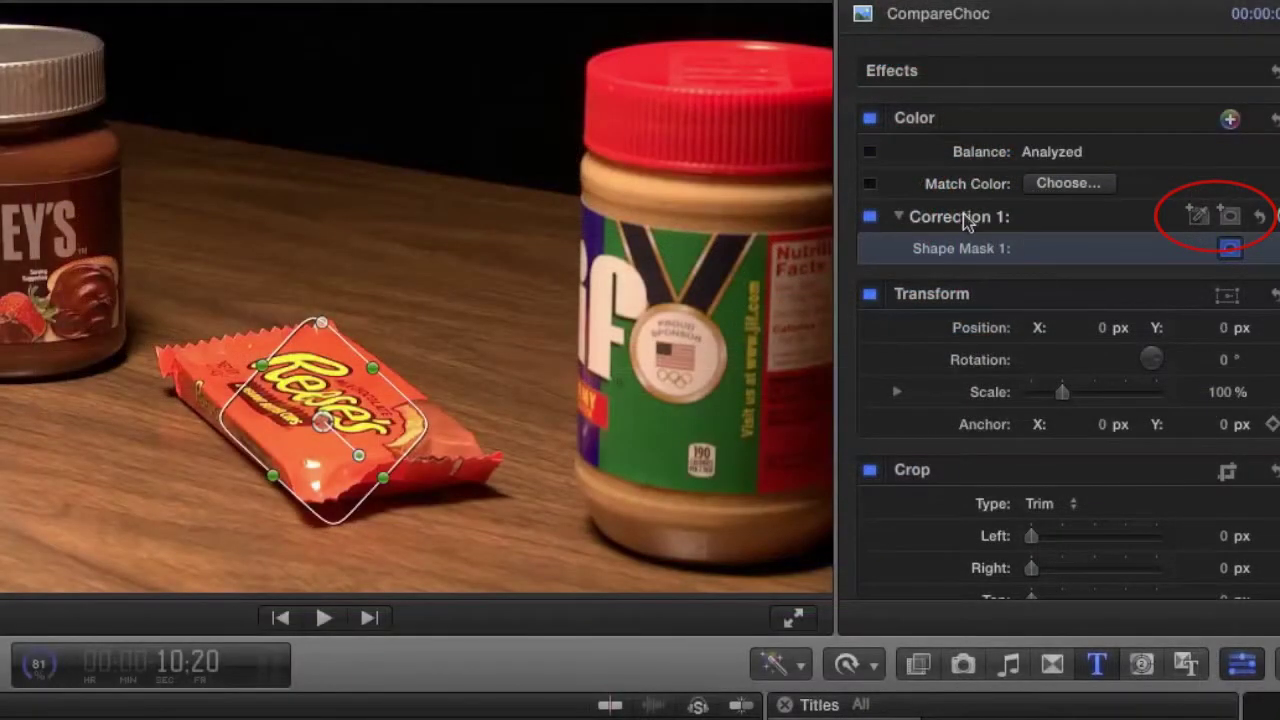
- Add a second shape mask to Correction 1, flatten it into a rounded rectangle and narrow its feather
click(1229, 216)
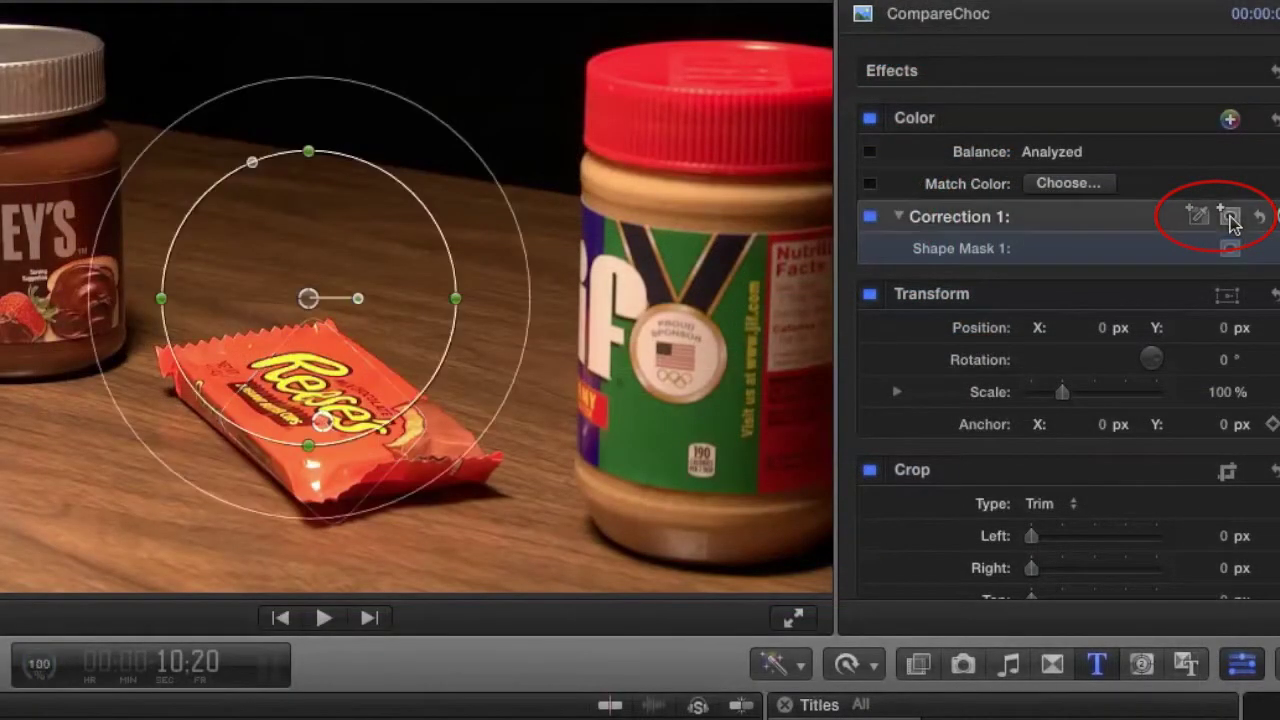
click(1229, 216)
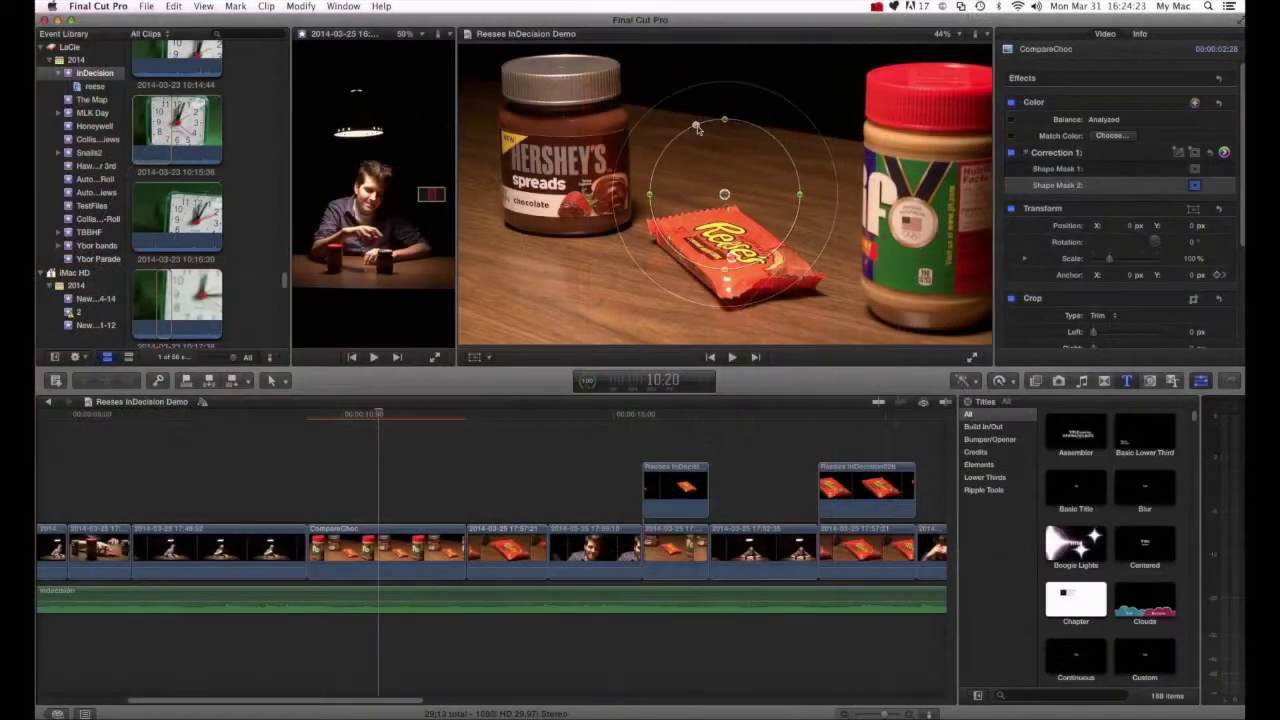
drag(697, 127, 725, 161)
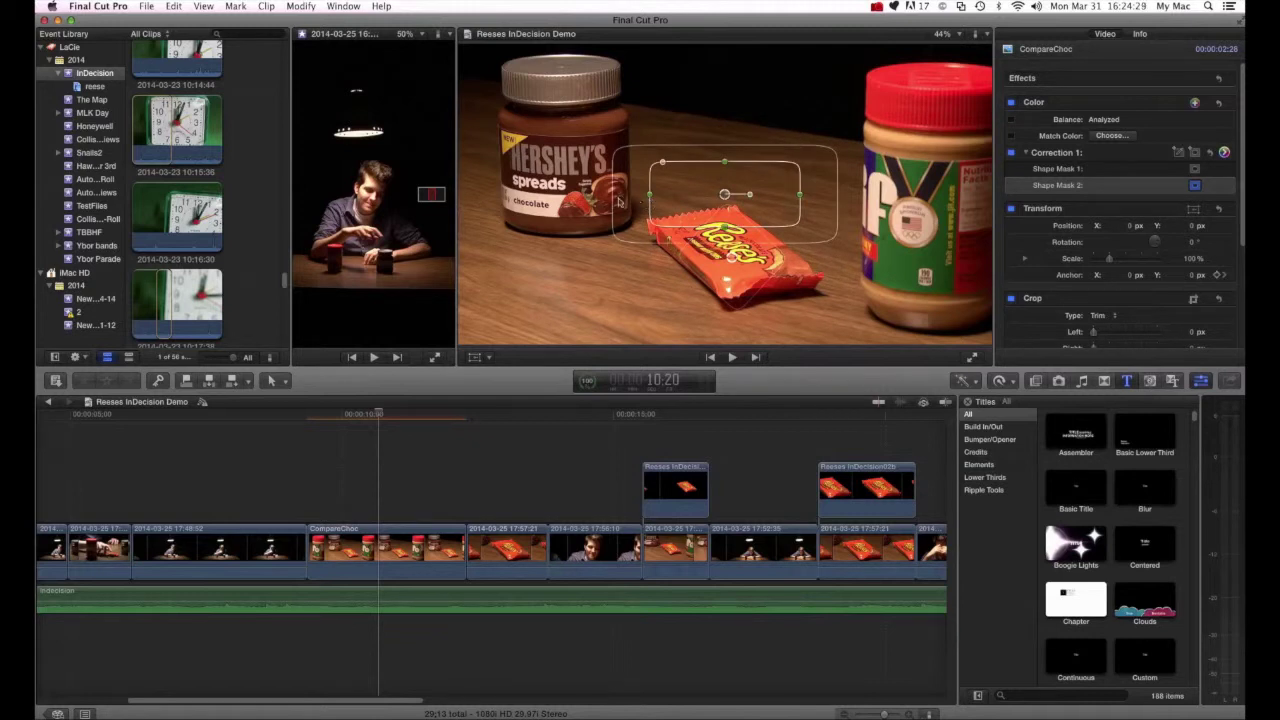
drag(613, 203, 637, 205)
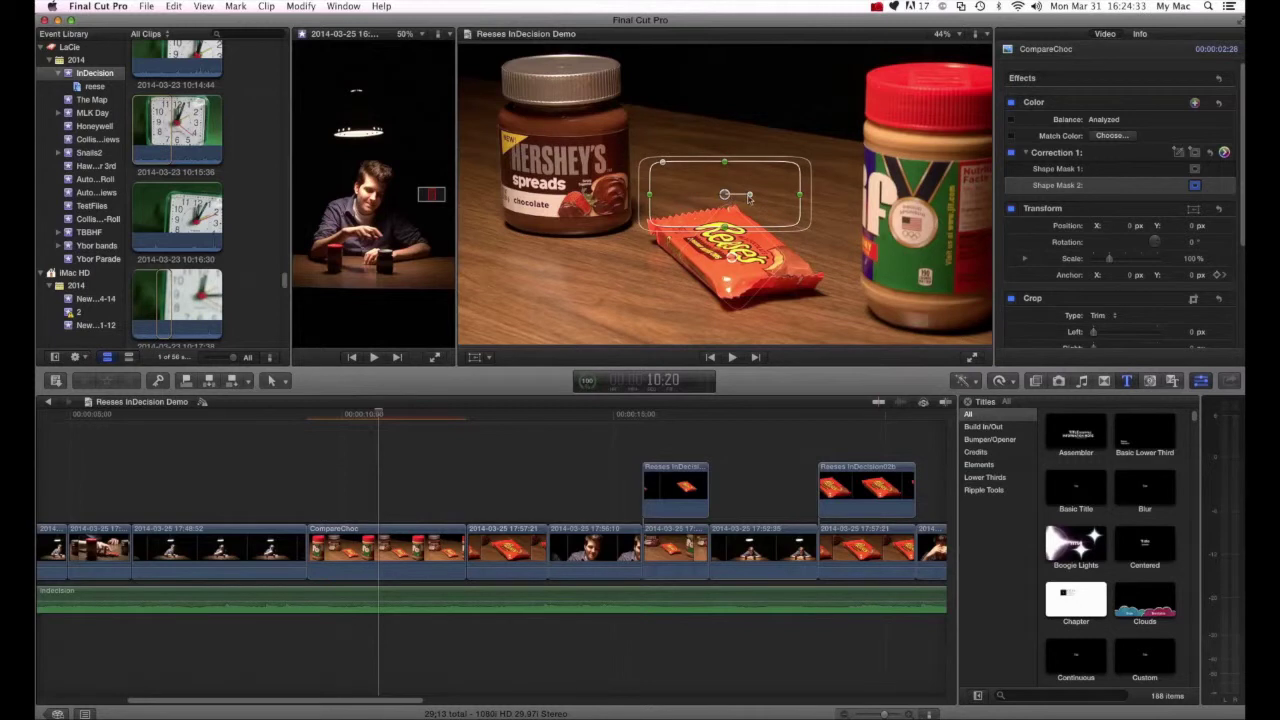
- Rotate, move and resize Shape Mask 2 to cover the wrapper's front end nearest the peanut butter jar
drag(749, 198, 738, 217)
drag(685, 133, 767, 275)
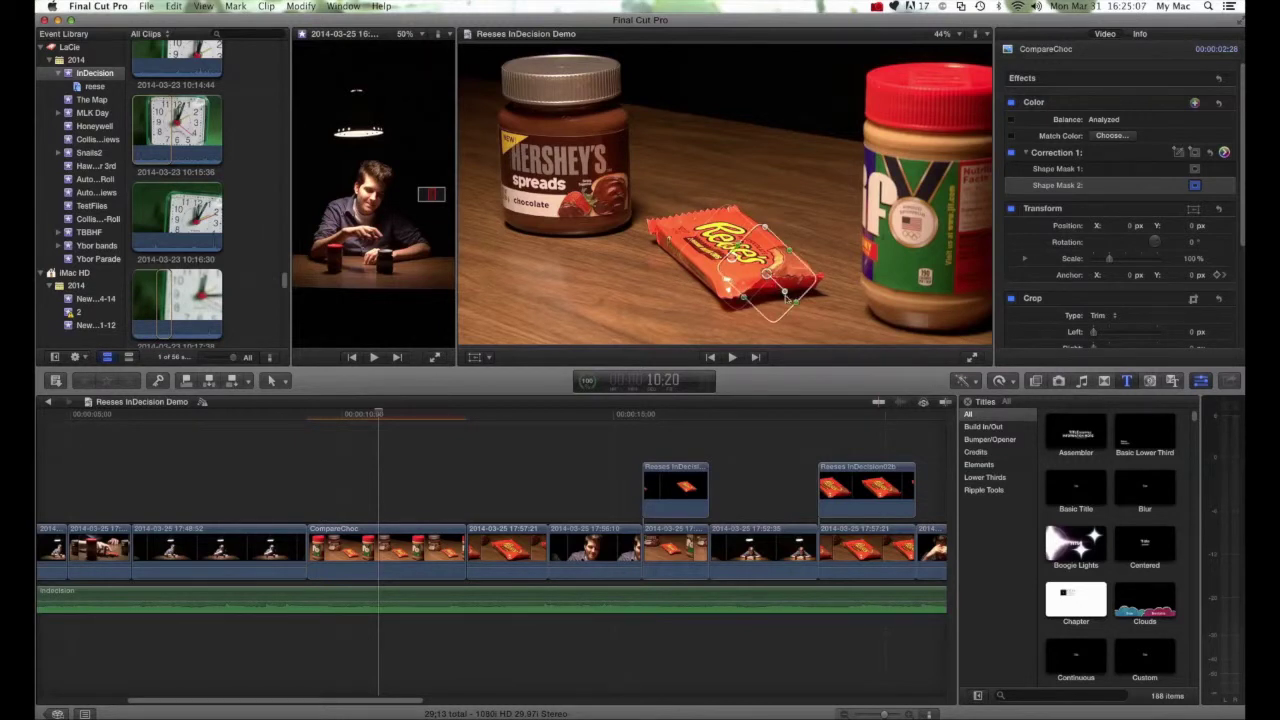
drag(778, 319, 796, 308)
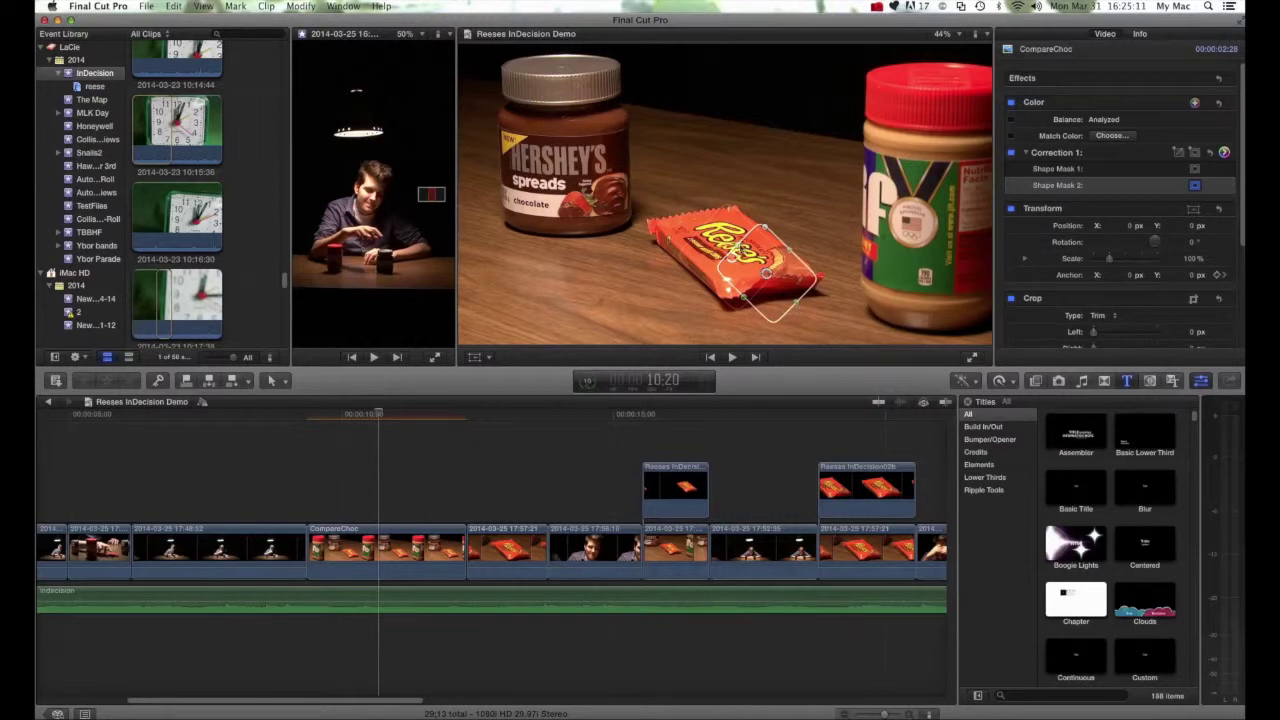
mouse_move(738, 247)
mouse_down()
mouse_move(780, 272)
mouse_move(783, 297)
mouse_move(770, 299)
mouse_move(807, 277)
mouse_up()
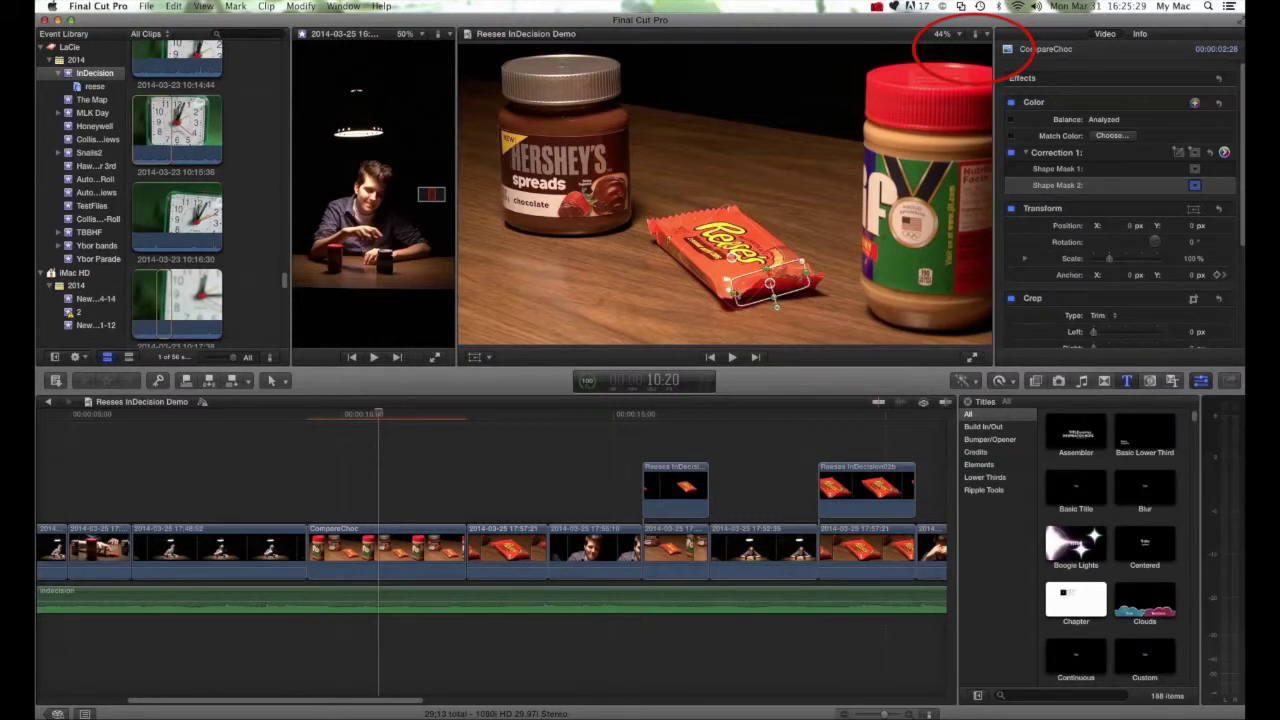
drag(735, 294, 763, 287)
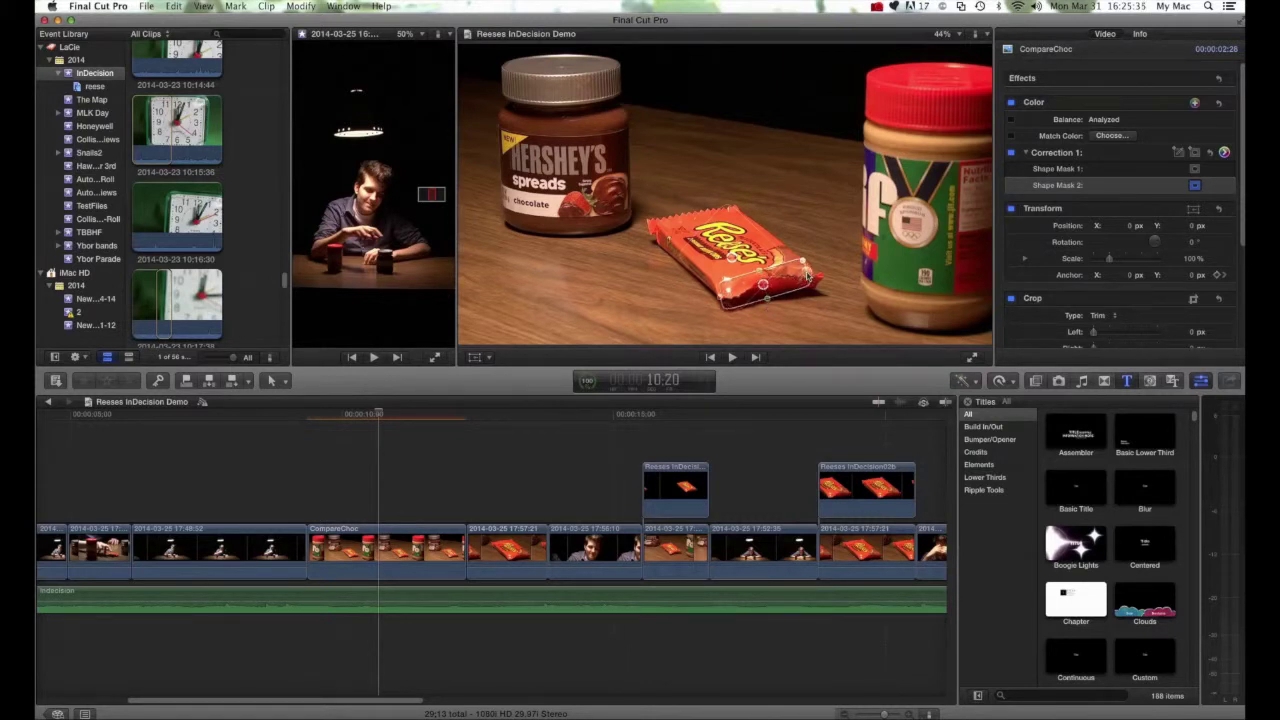
drag(807, 274, 805, 274)
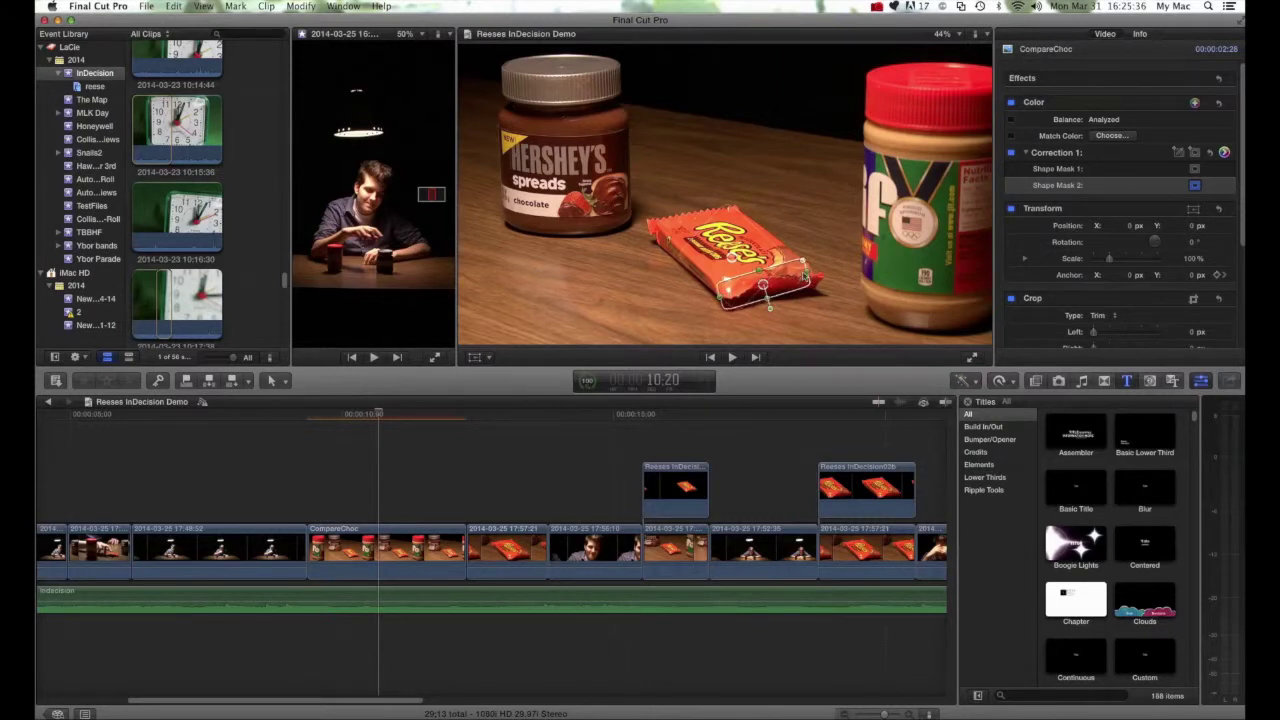
- Add a third shape mask to Correction 1 and fit it as a rounded rectangle over the wrapper's back end nearest the Hershey's jar
click(1195, 153)
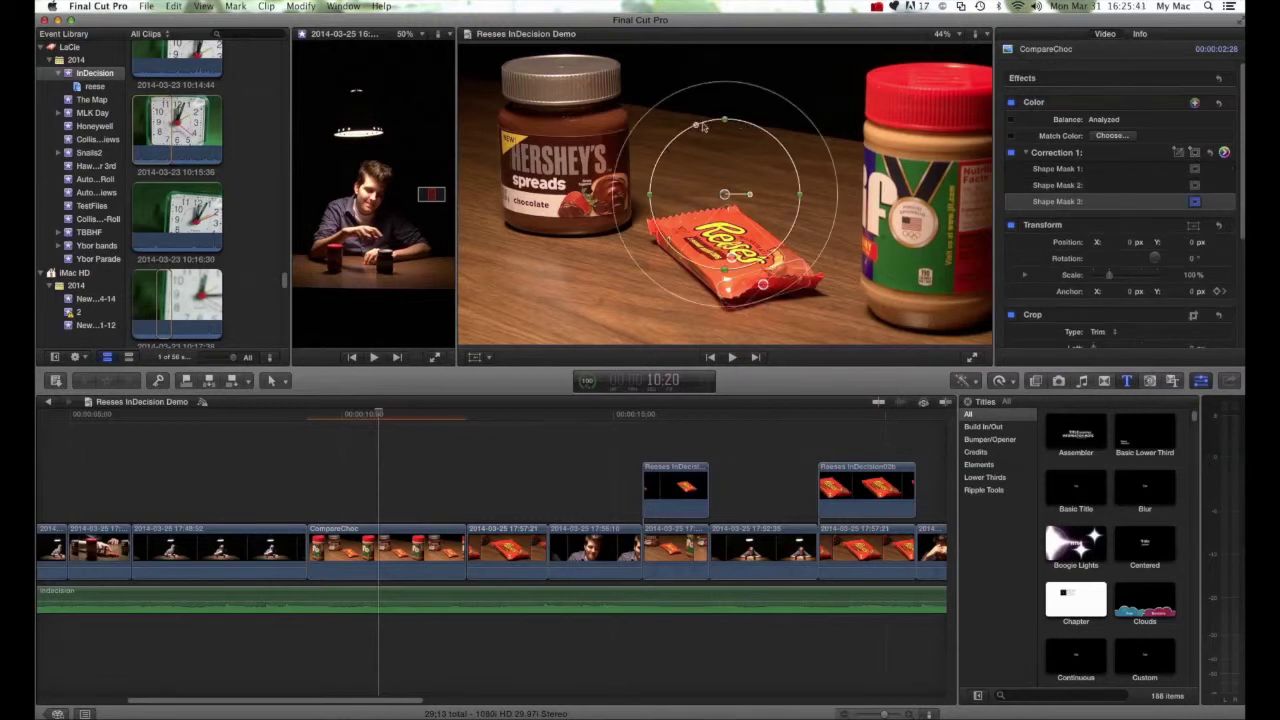
drag(698, 126, 665, 121)
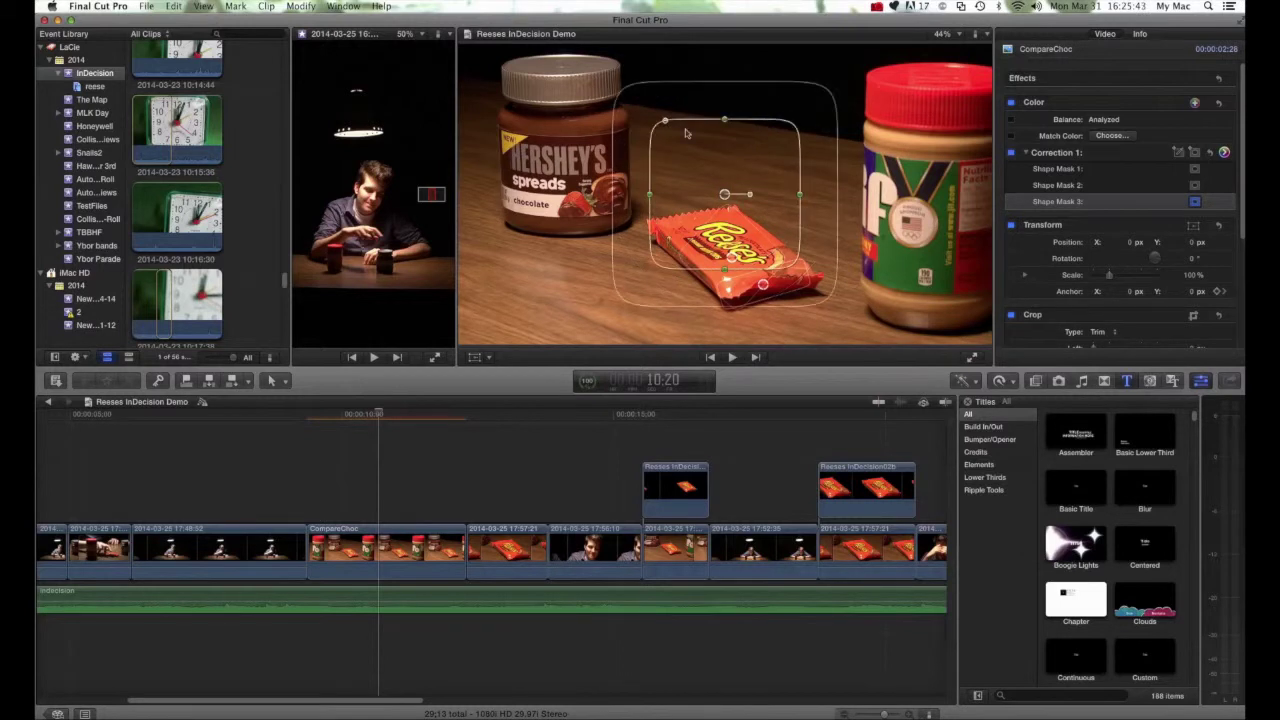
drag(727, 83, 716, 178)
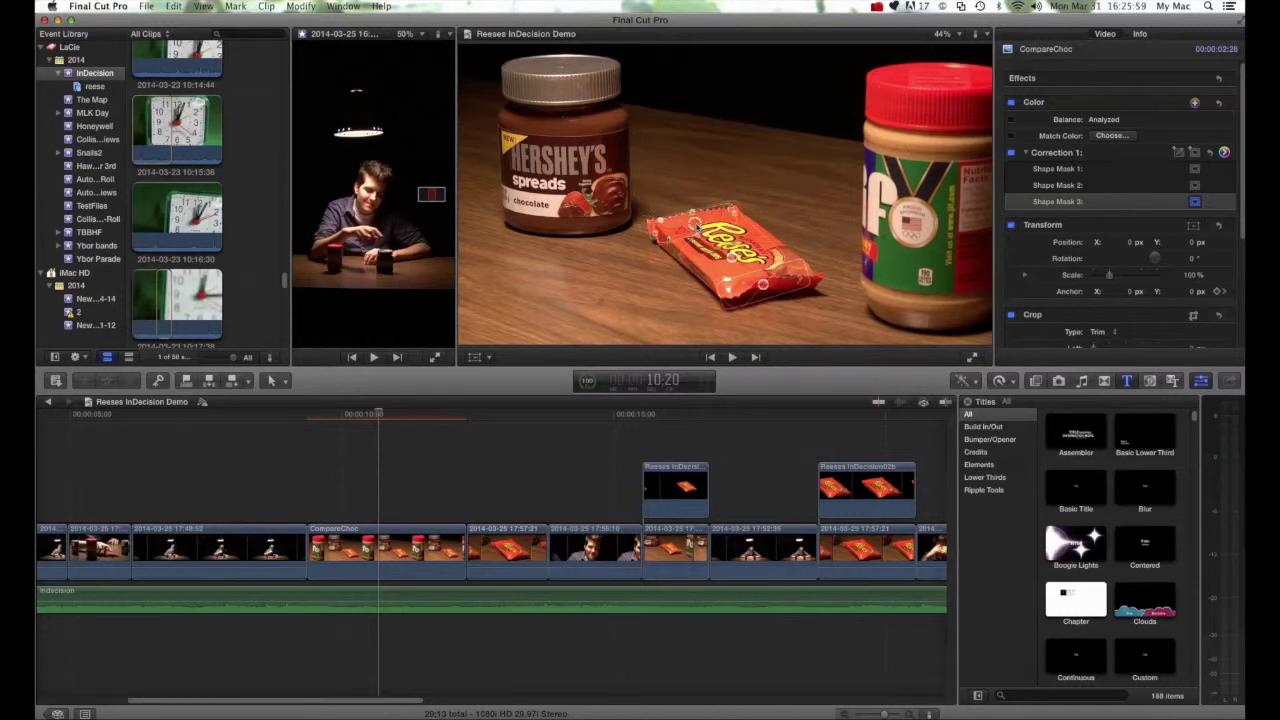
mouse_move(695, 221)
mouse_down()
mouse_move(733, 234)
mouse_move(695, 228)
mouse_up()
drag(694, 227, 694, 228)
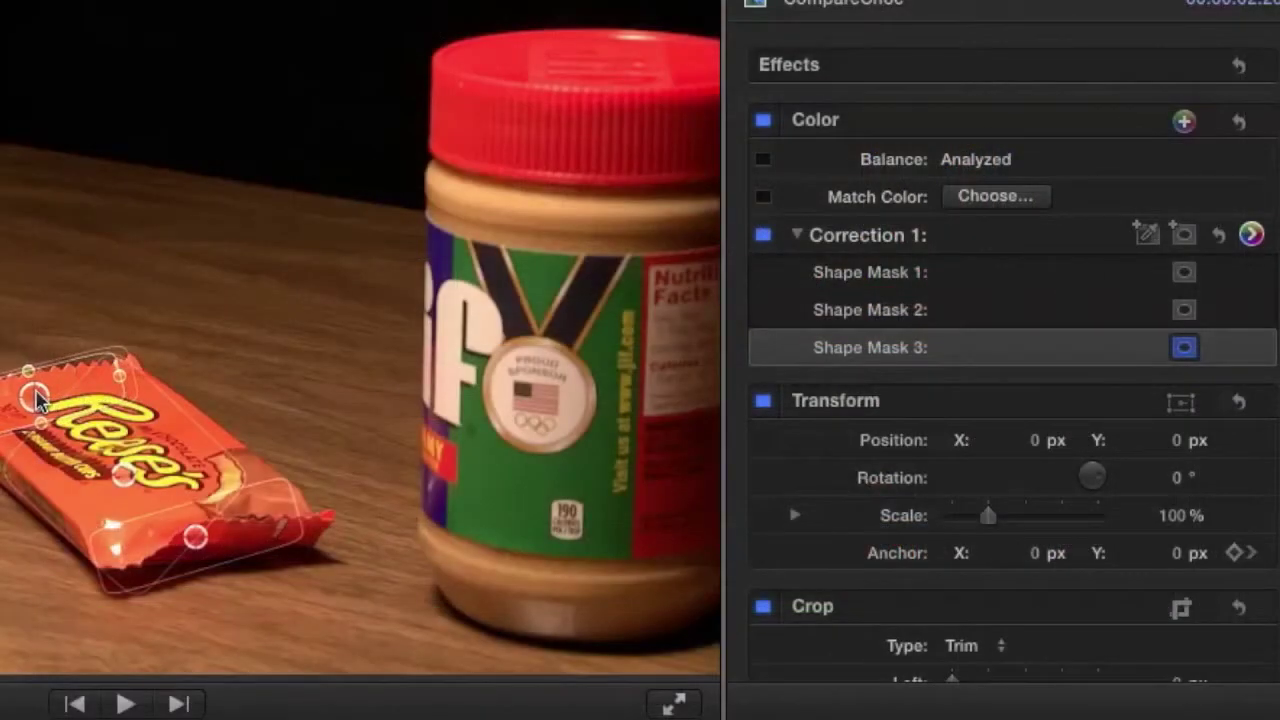
drag(36, 400, 41, 400)
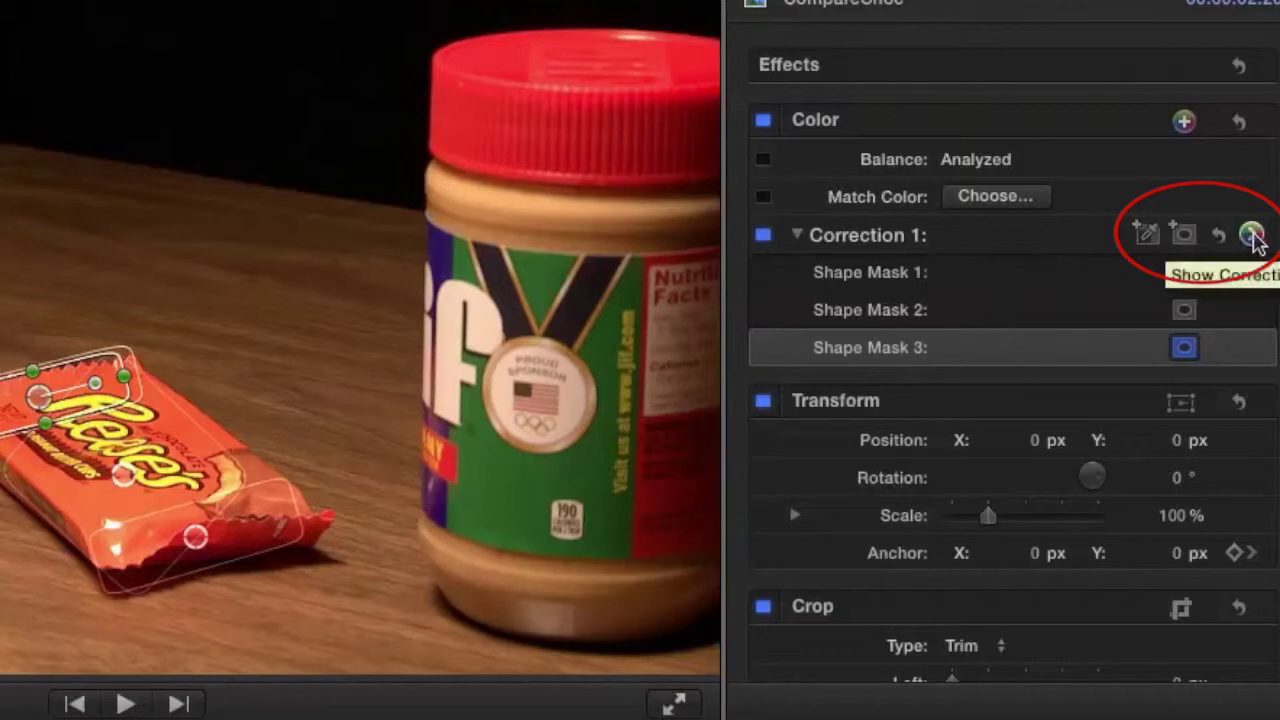
- Set Correction 1's global saturation outside the masks to -100%
click(1253, 236)
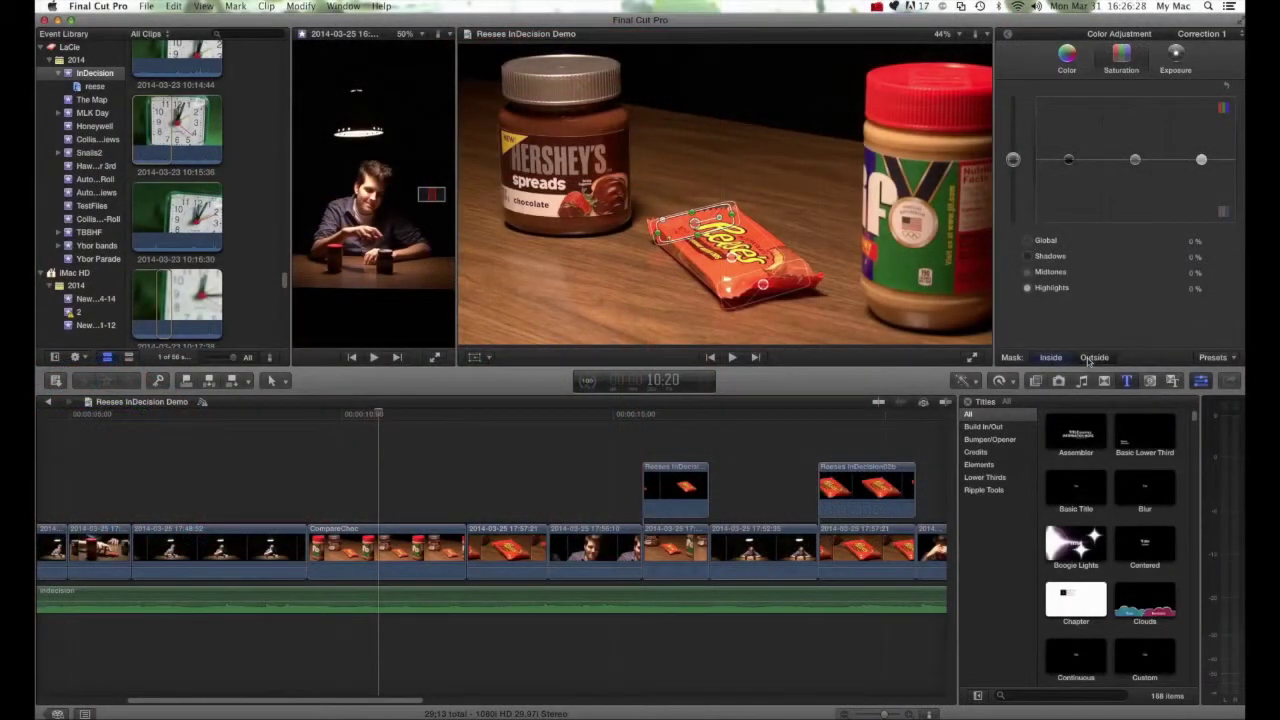
click(1089, 359)
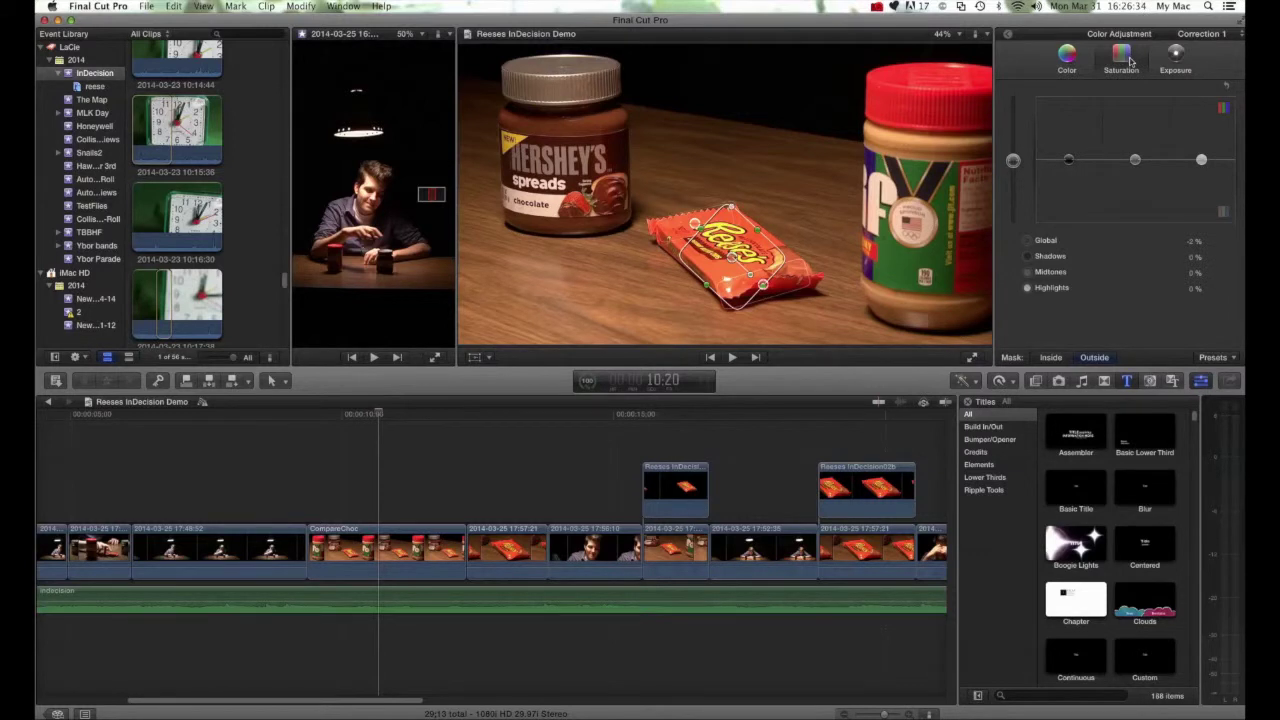
click(1013, 161)
drag(1015, 169, 1020, 250)
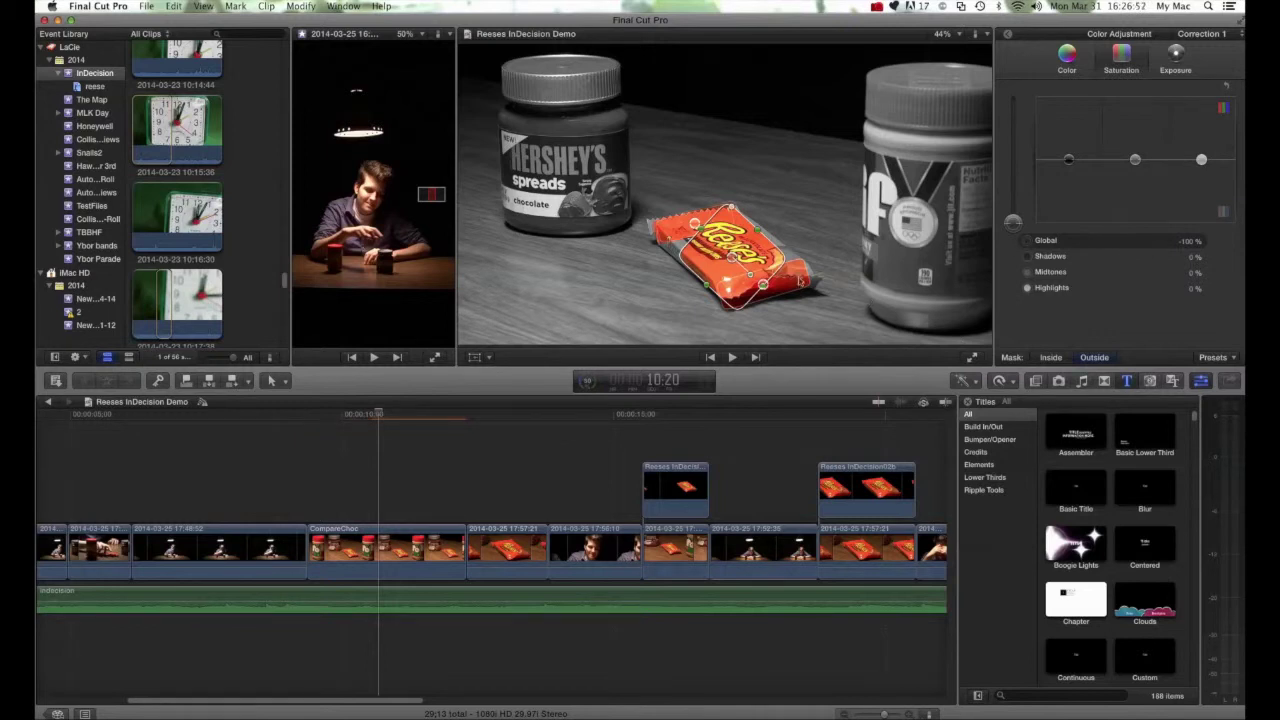
- Reselect Shape Mask 2 and refine its width and angle to cover more of the wrapper's front end
click(1009, 37)
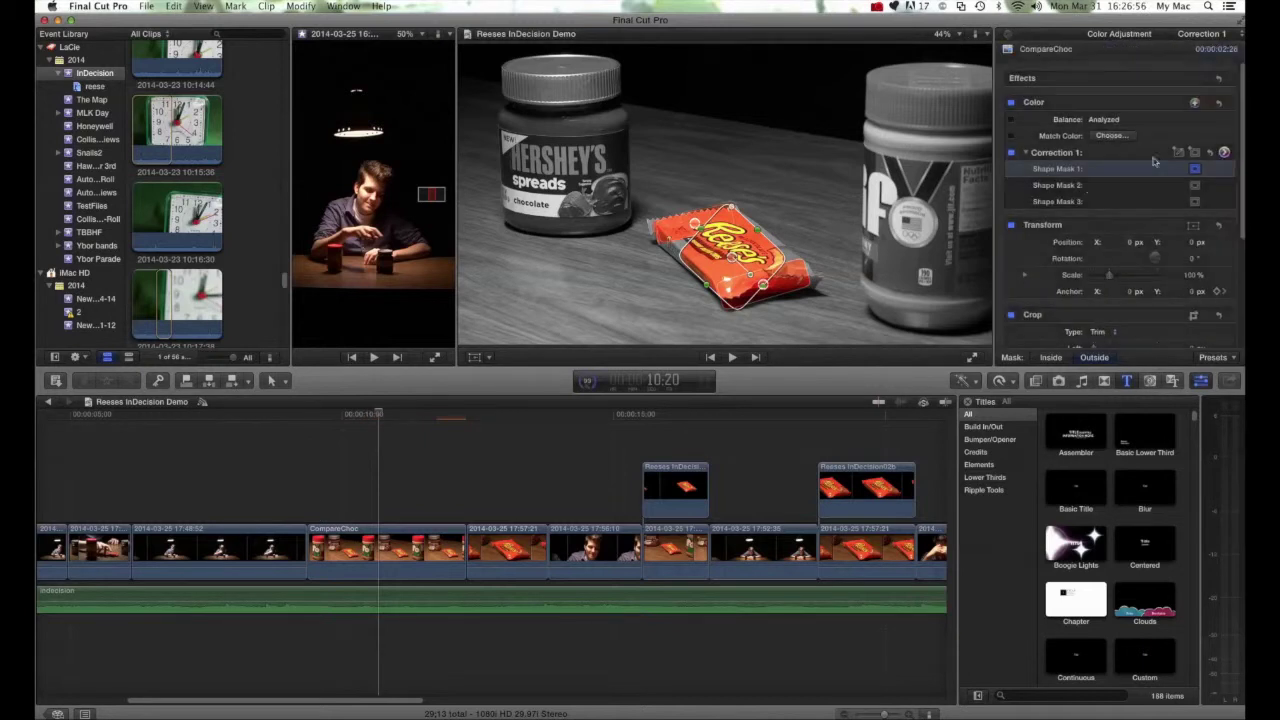
click(1065, 186)
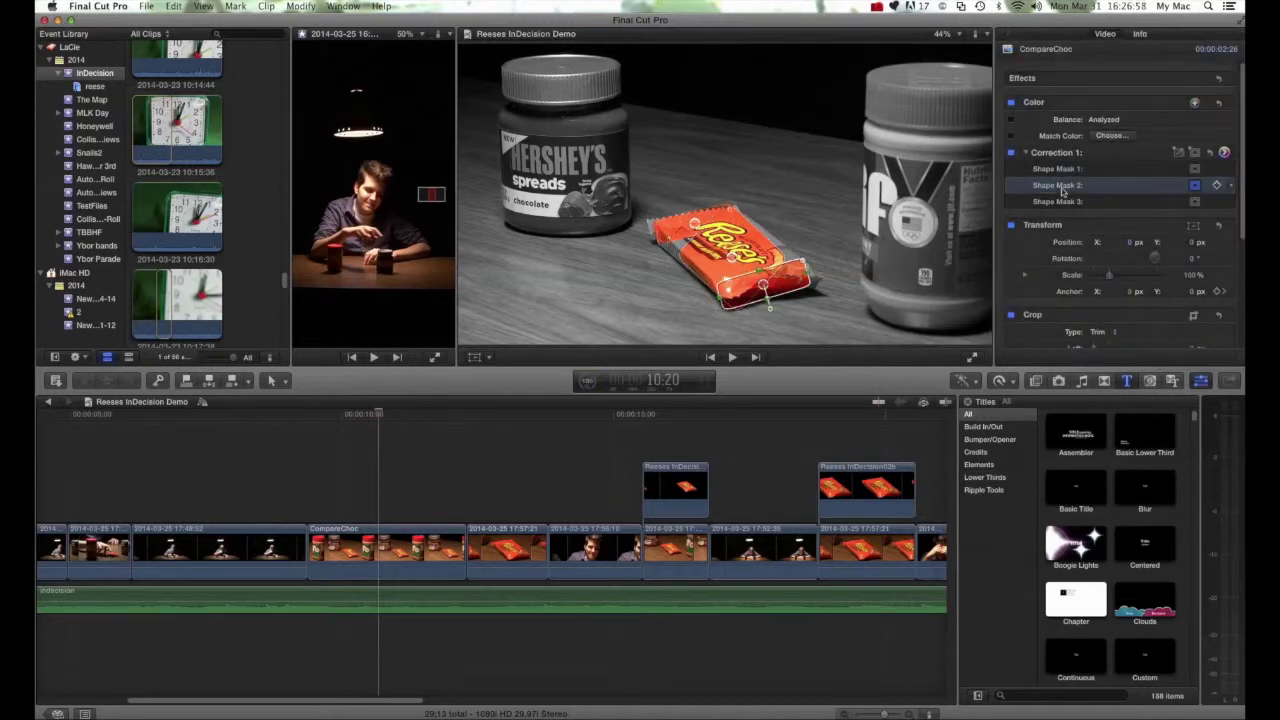
click(1197, 188)
click(1196, 187)
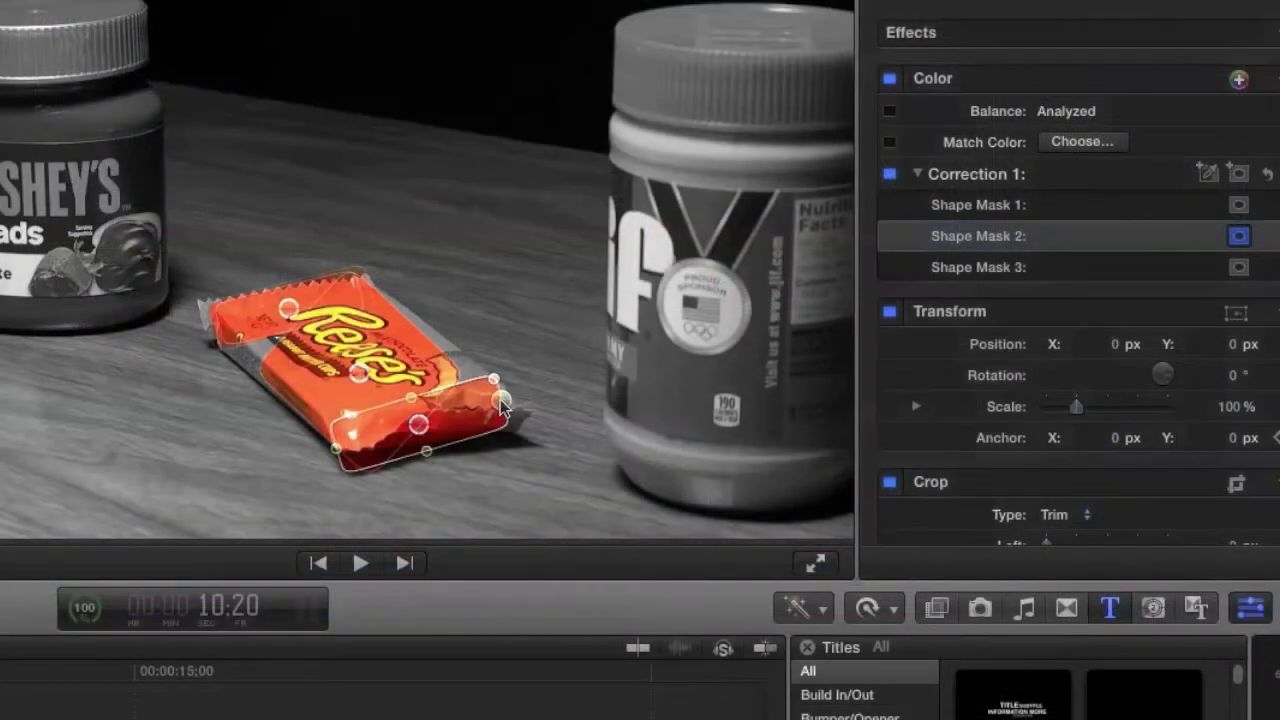
drag(505, 400, 509, 399)
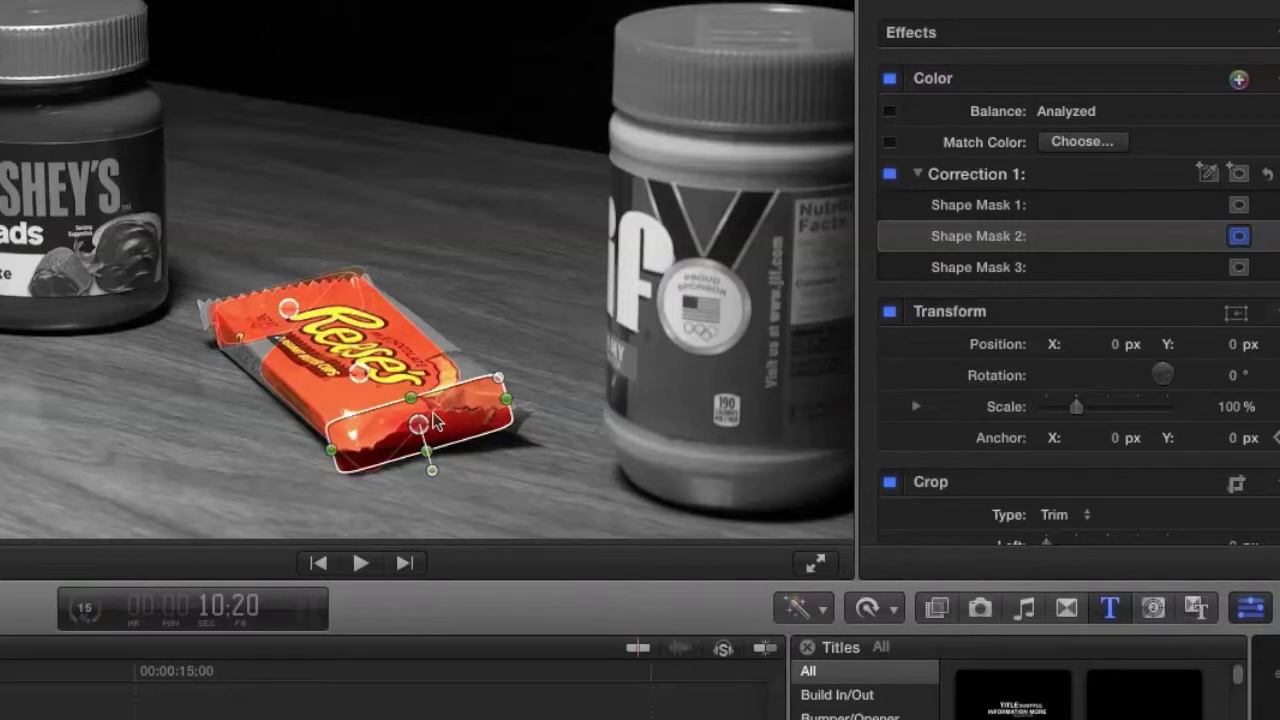
drag(435, 471, 434, 467)
- Add a fourth shape mask to Correction 1 and fit it over the uncovered long wrapper edge facing the peanut butter jar
click(1238, 173)
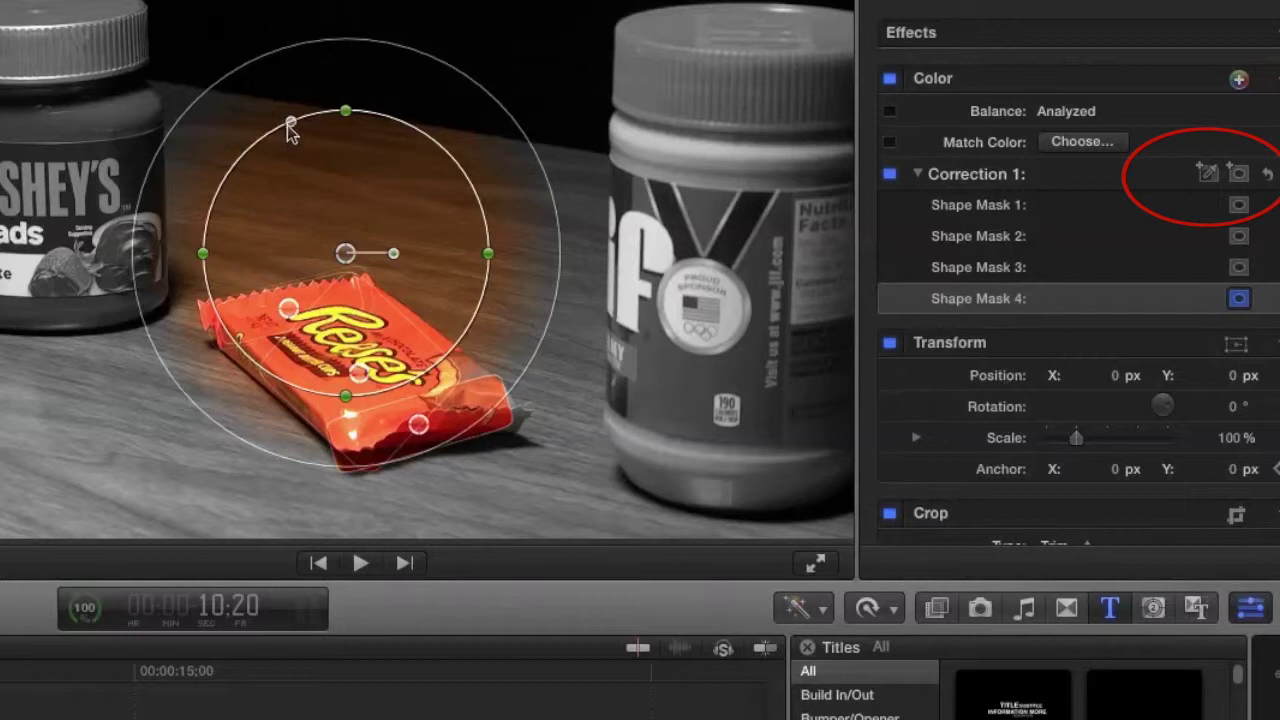
drag(289, 128, 154, 126)
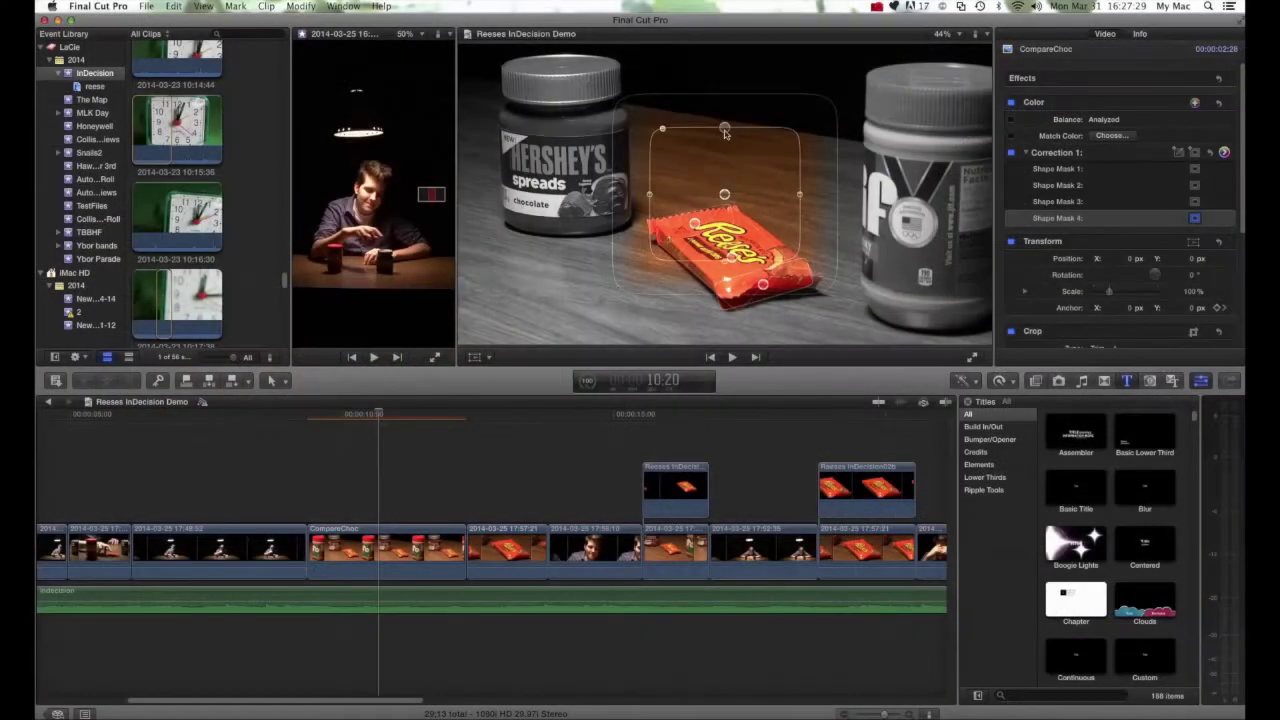
drag(345, 113, 345, 226)
drag(651, 197, 764, 246)
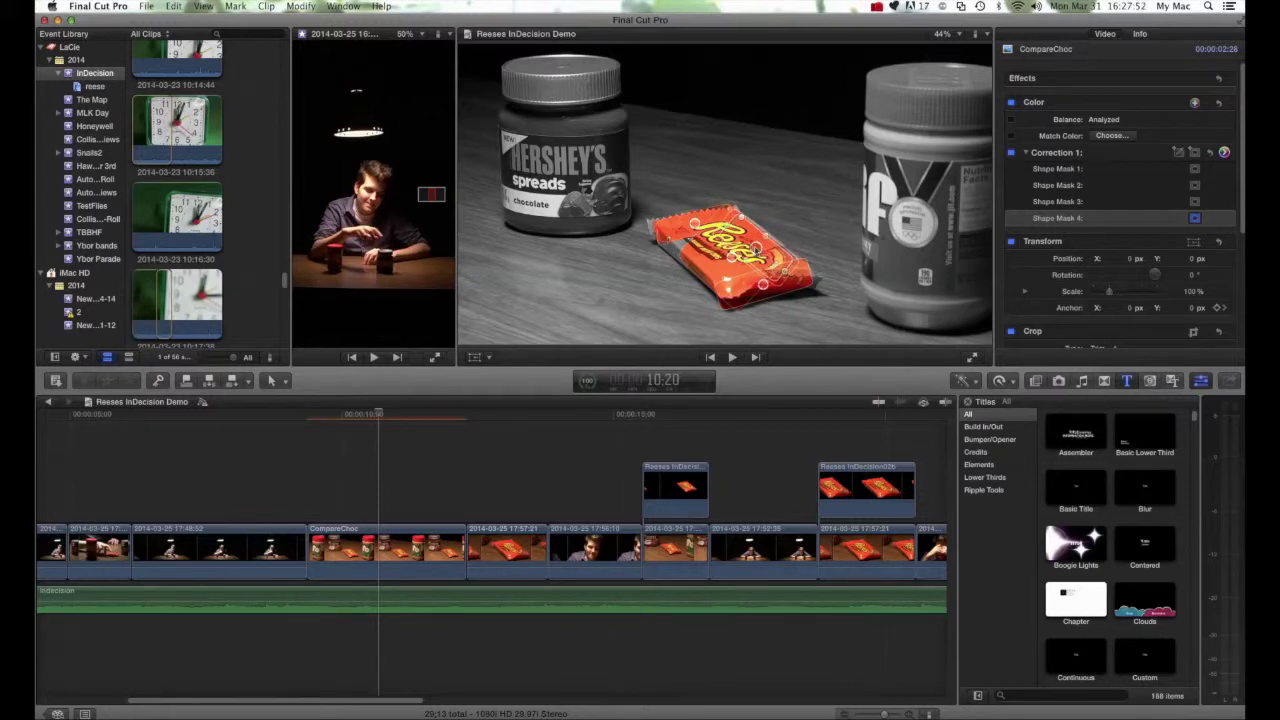
- Nudge Shape Mask 4 into place, and add a fifth shape mask fitted along the wrapper's long edge facing away from the peanut butter jar
drag(758, 250, 762, 254)
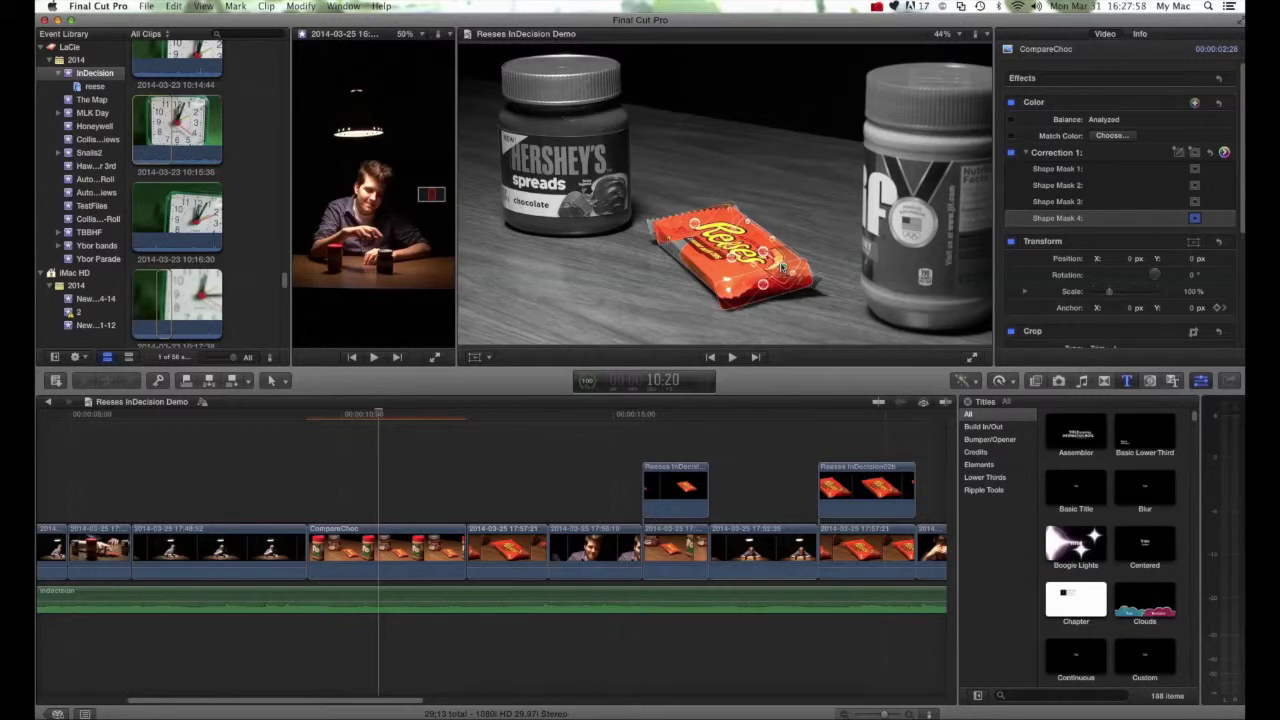
click(1100, 201)
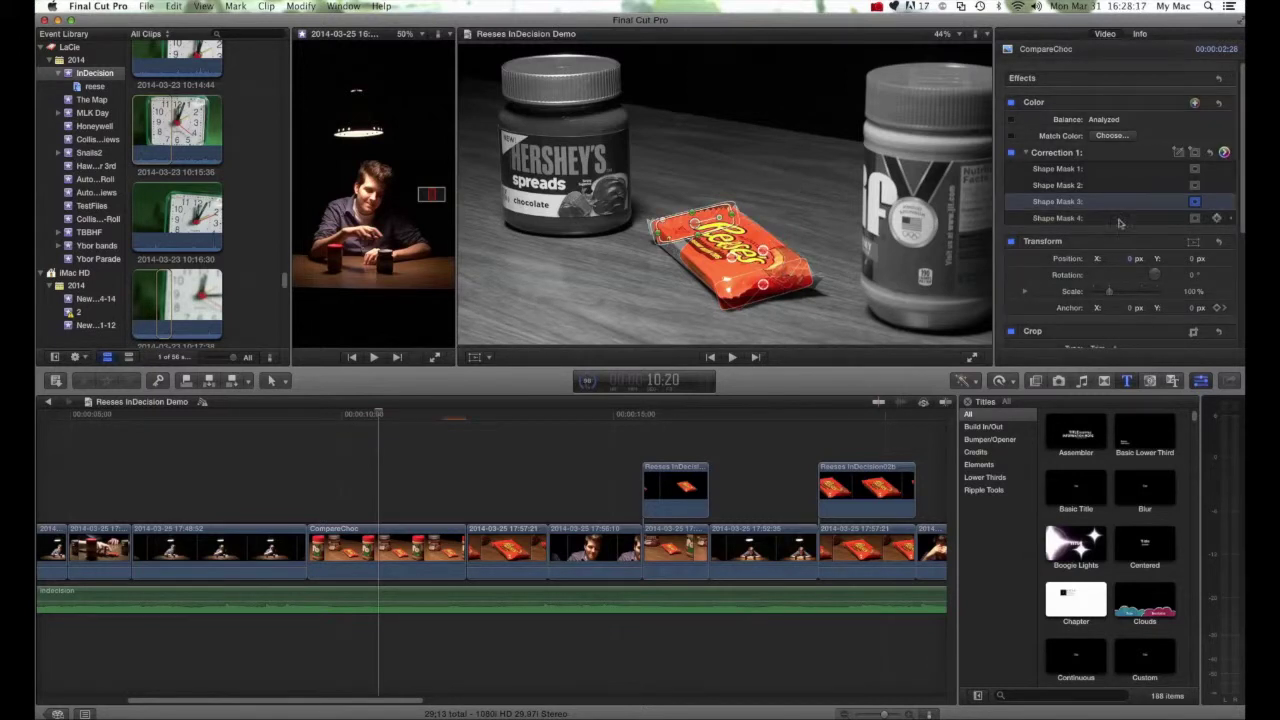
click(1195, 153)
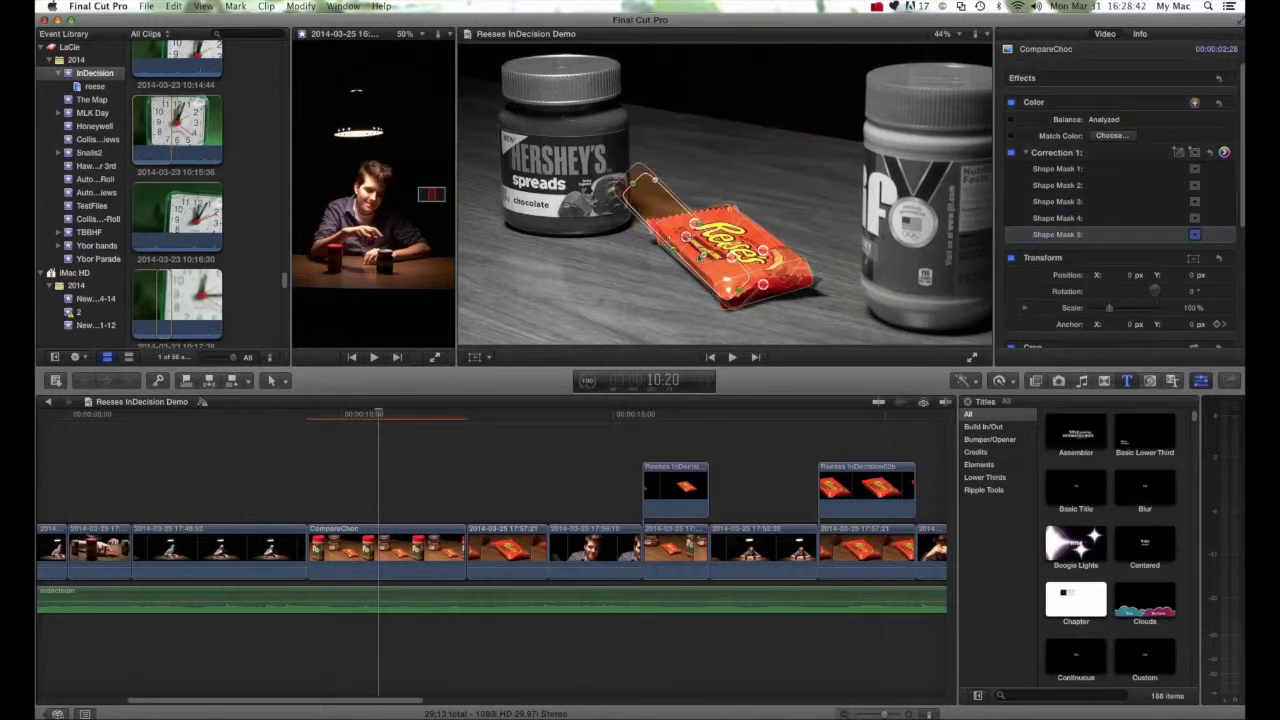
drag(686, 237, 686, 242)
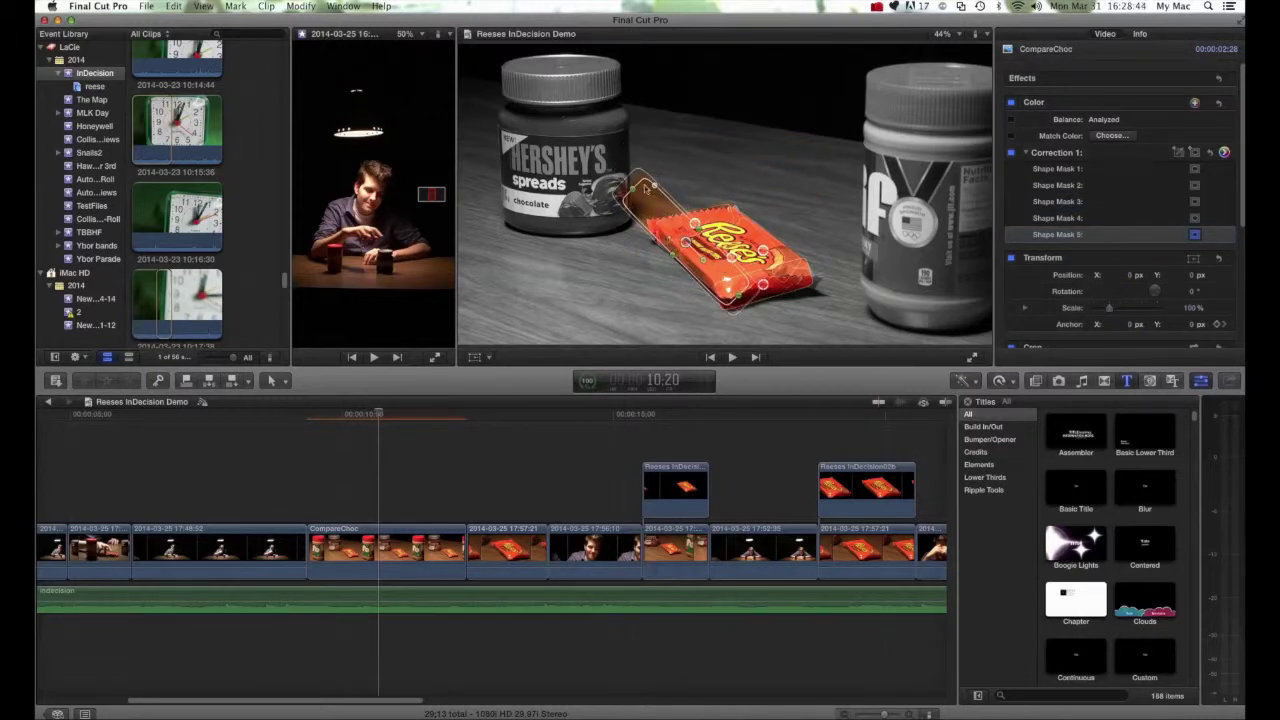
drag(645, 187, 700, 253)
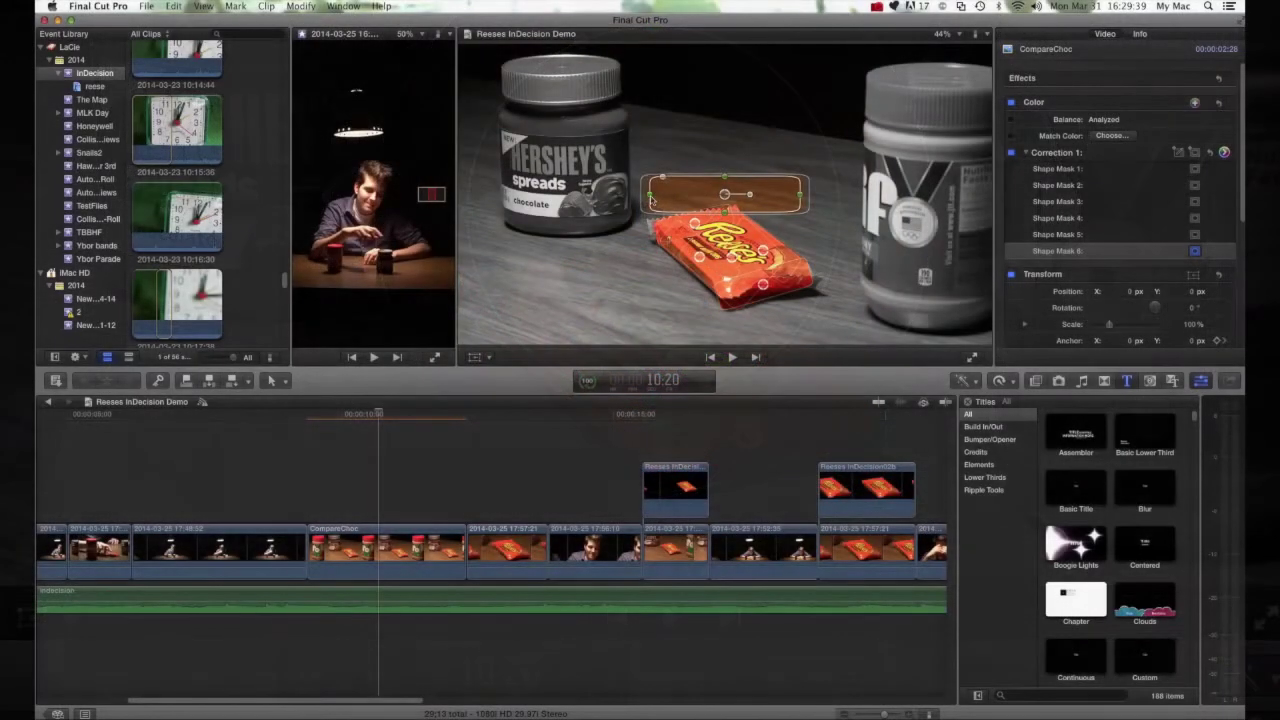
- Shrink and tilt the sixth shape mask into a small rounded rectangle and fit it over the wrapper's corner nearest the Hershey's jar
mouse_move(650, 196)
mouse_down()
mouse_move(724, 191)
mouse_move(686, 228)
mouse_move(655, 212)
mouse_up()
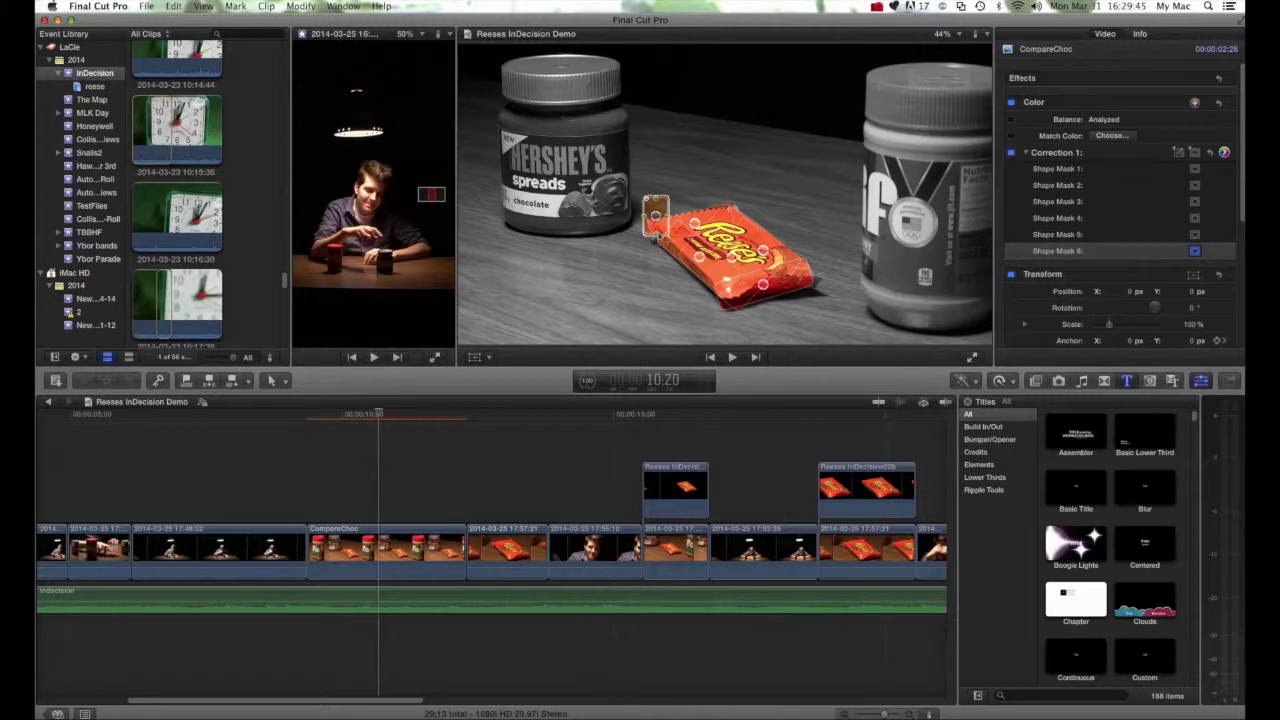
mouse_move(680, 217)
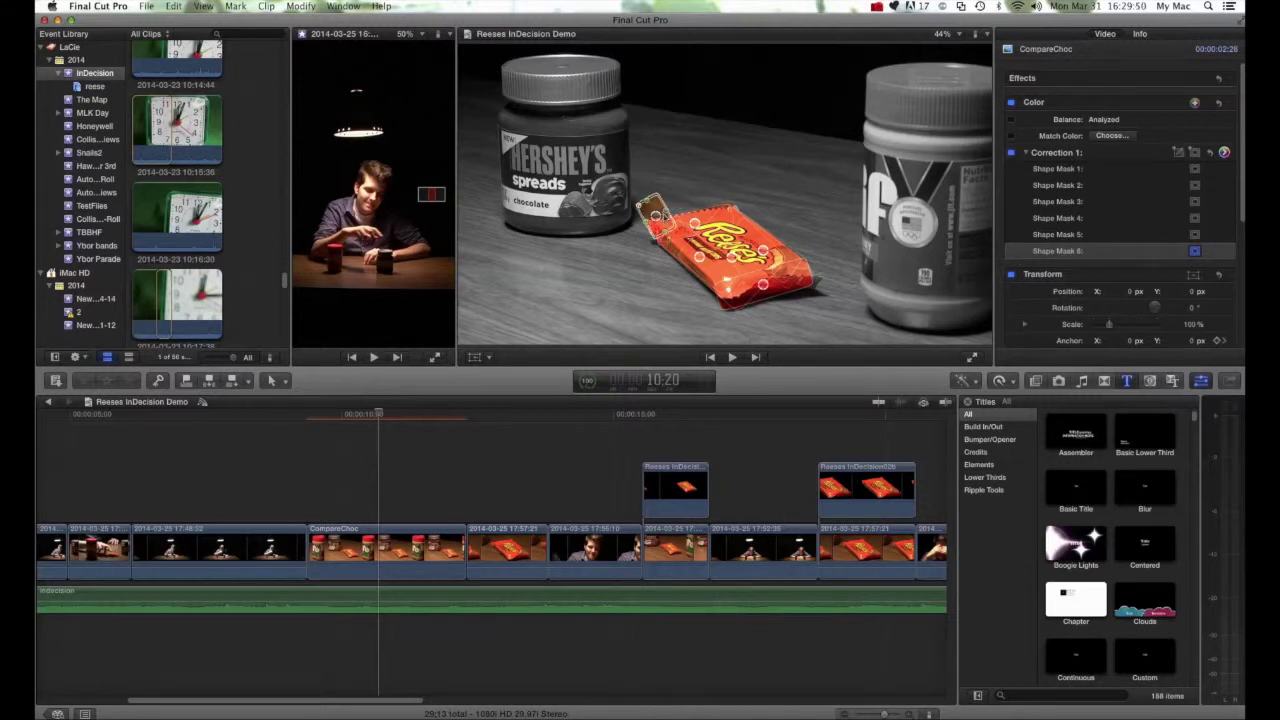
drag(656, 218, 688, 218)
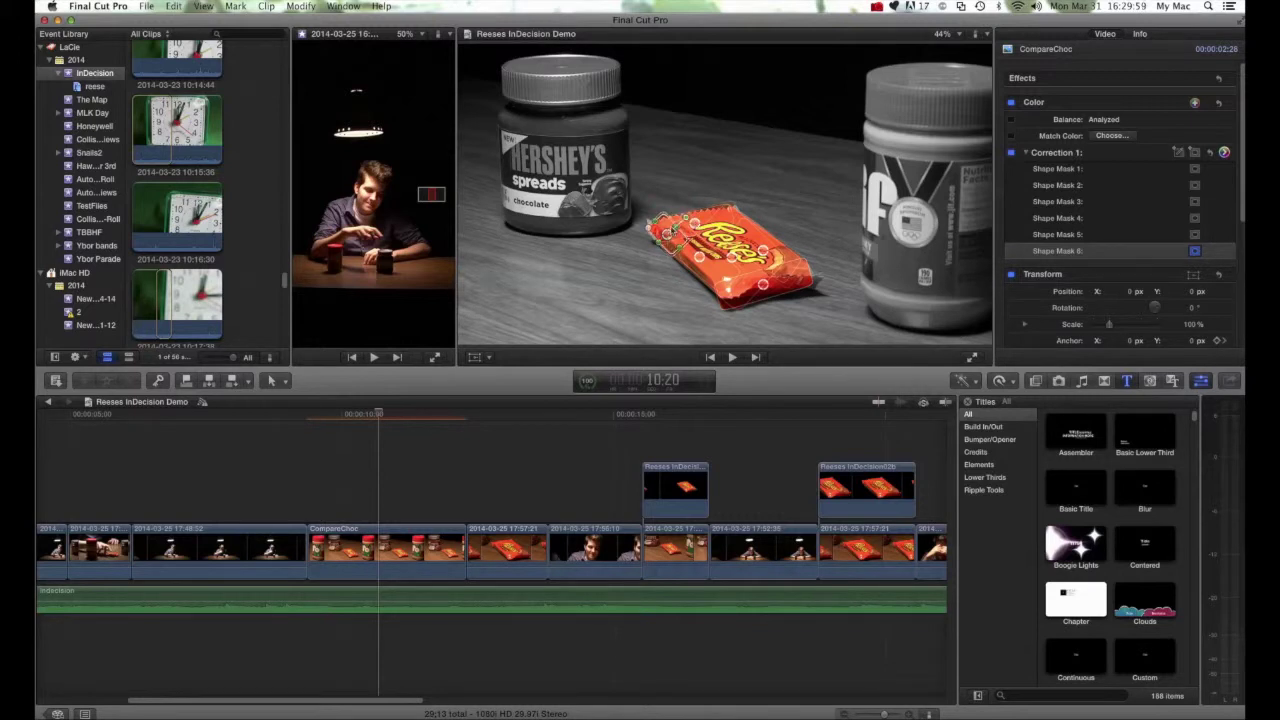
drag(668, 234, 676, 232)
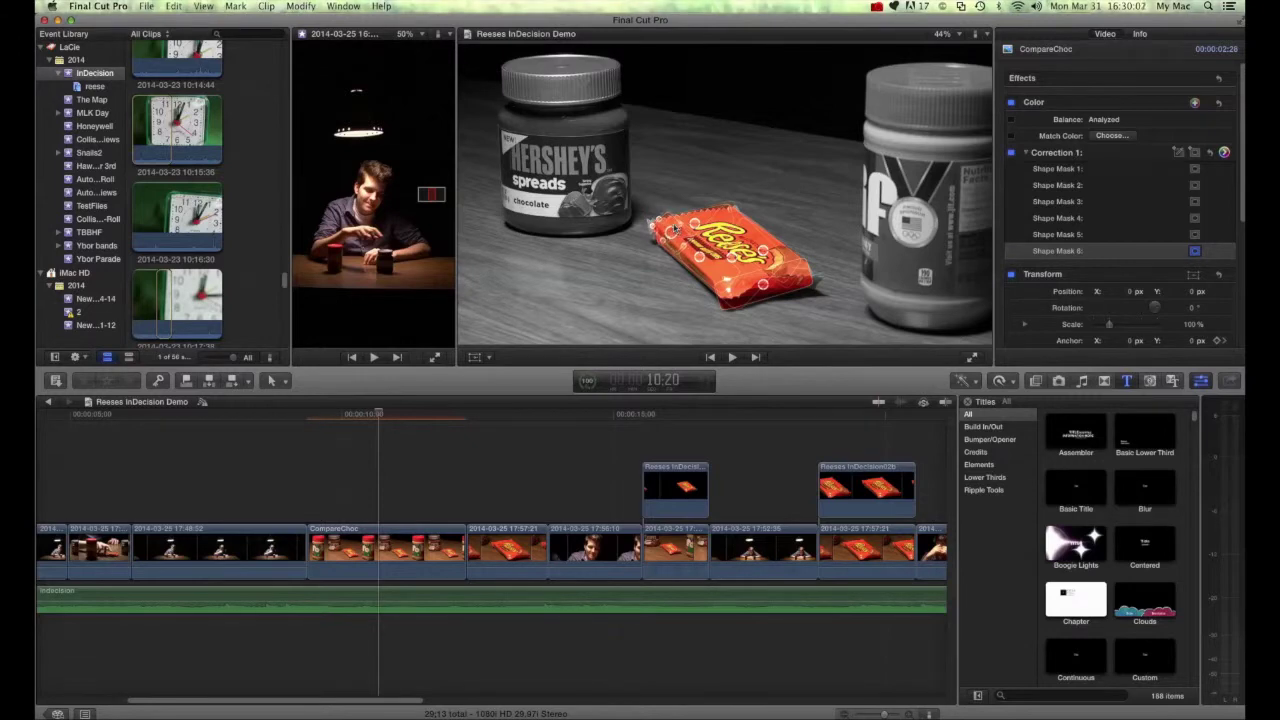